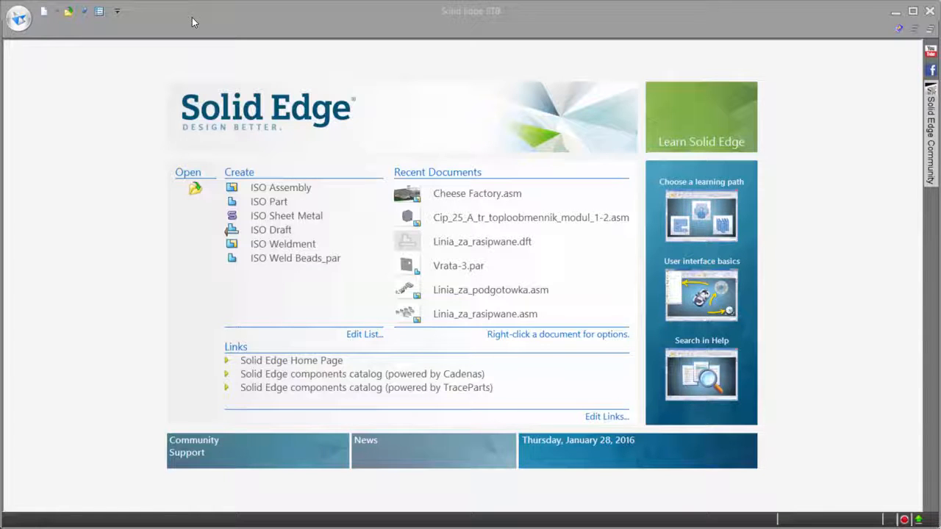
Step: Review the Assembly Open As settings in the program options, including the available assembly open modes, and accept the dialog
{"action": "left_click", "coordinate": [20, 18]}
{"action": "left_click", "coordinate": [45, 272]}
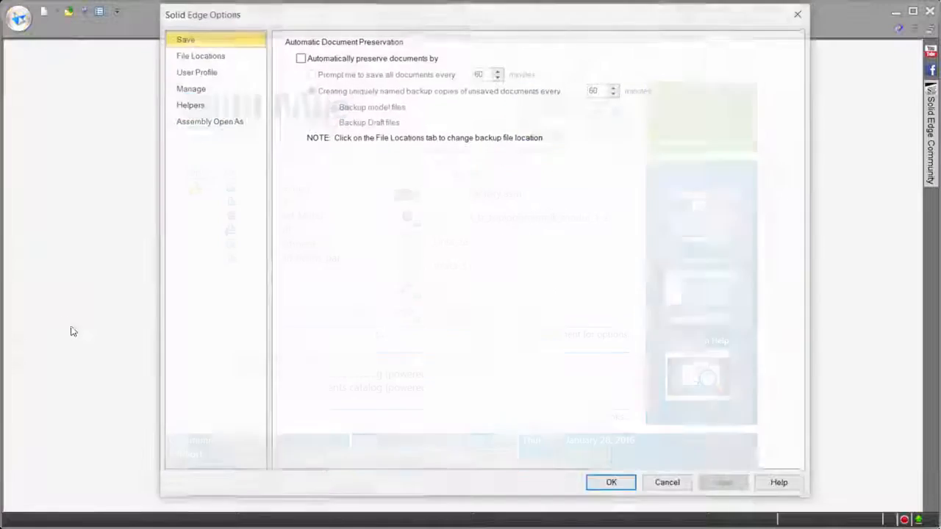
{"action": "left_click", "coordinate": [221, 125]}
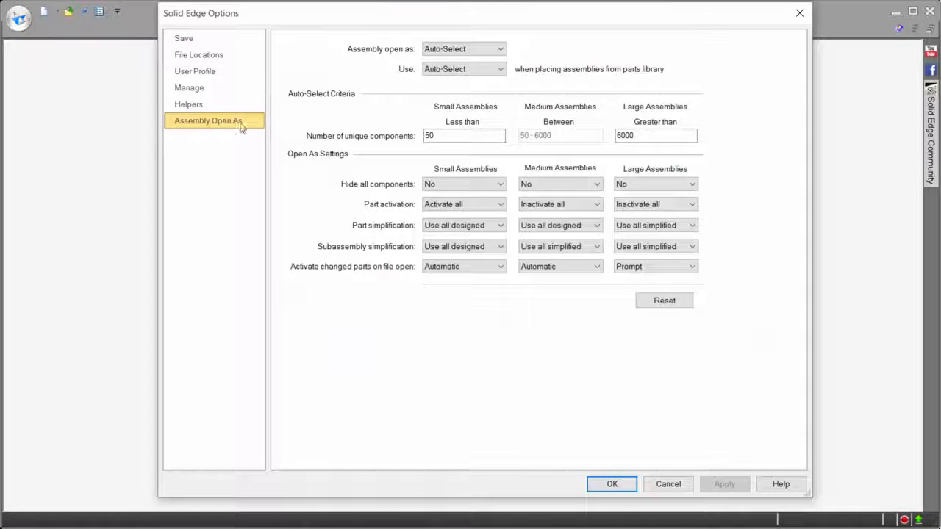
{"action": "left_click", "coordinate": [499, 49]}
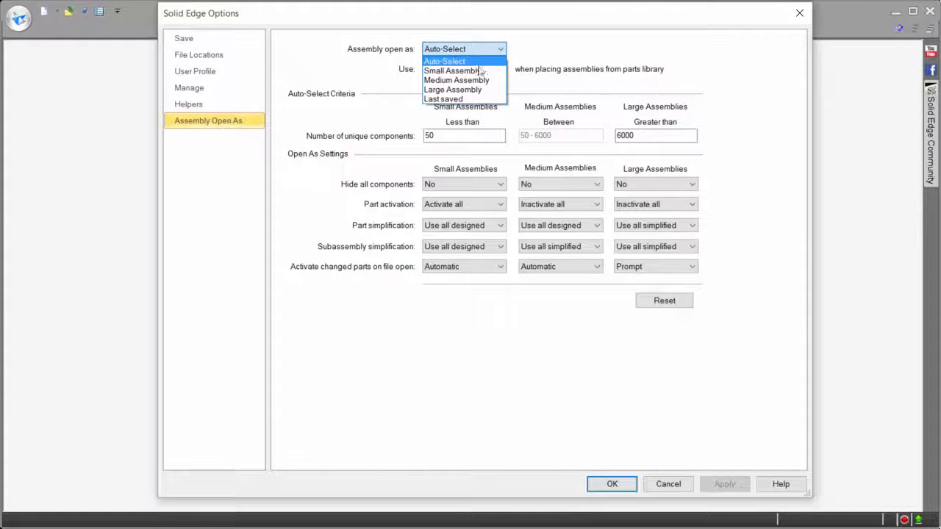
{"action": "left_click", "coordinate": [550, 50]}
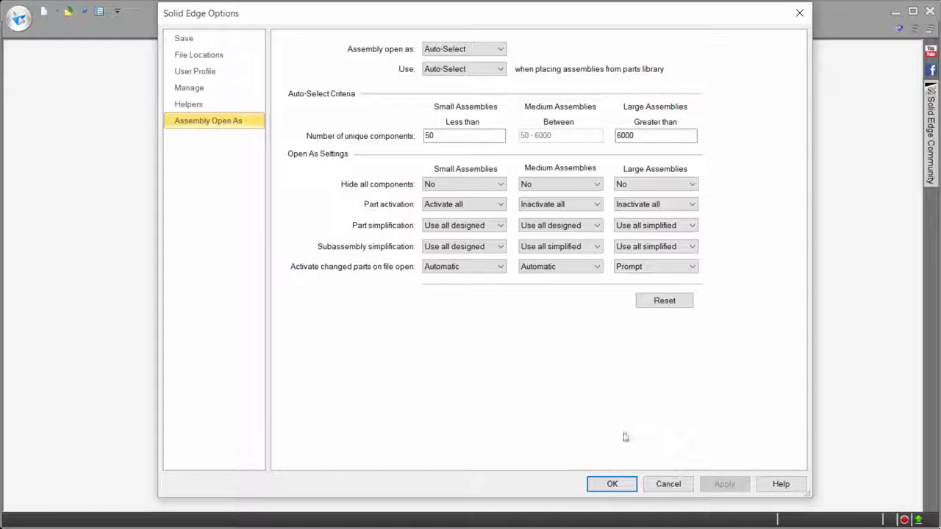
{"action": "left_click", "coordinate": [612, 483]}
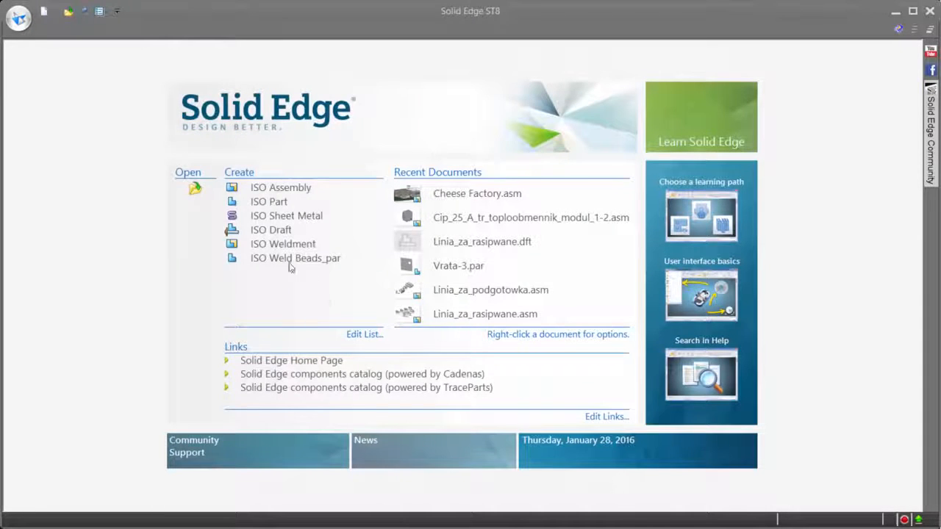
Step: Browse to the Components\Multivac - mir folder for opening a file and filter the list to Top Level Assembly documents
{"action": "left_click", "coordinate": [195, 190]}
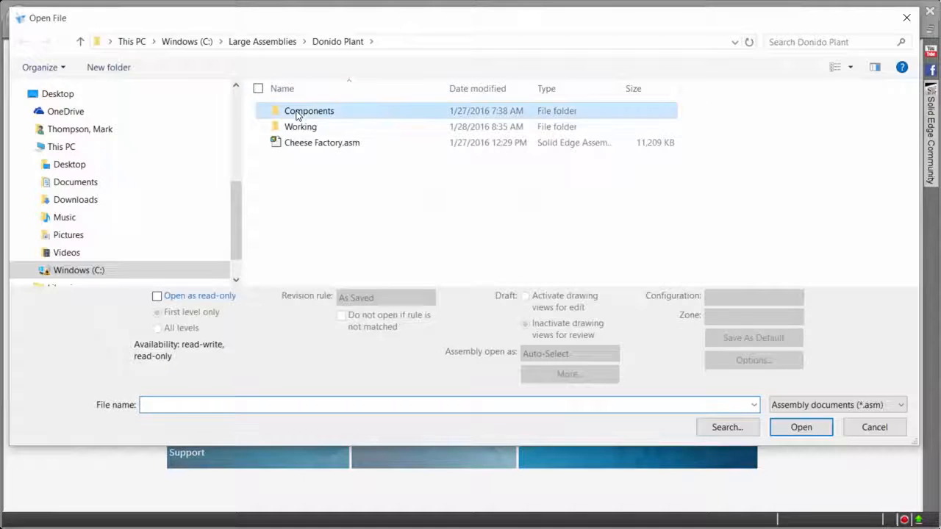
{"action": "double_click", "coordinate": [298, 112]}
{"action": "double_click", "coordinate": [318, 254]}
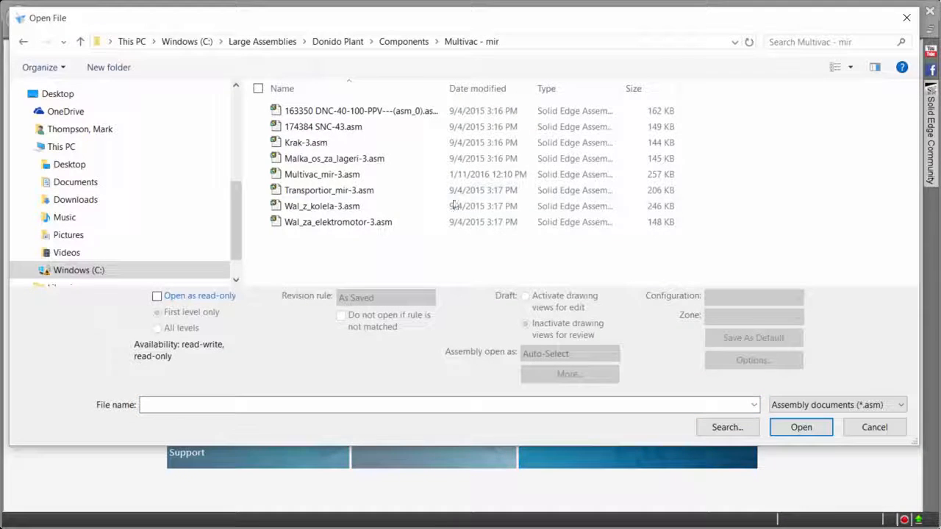
{"action": "left_click", "coordinate": [841, 405]}
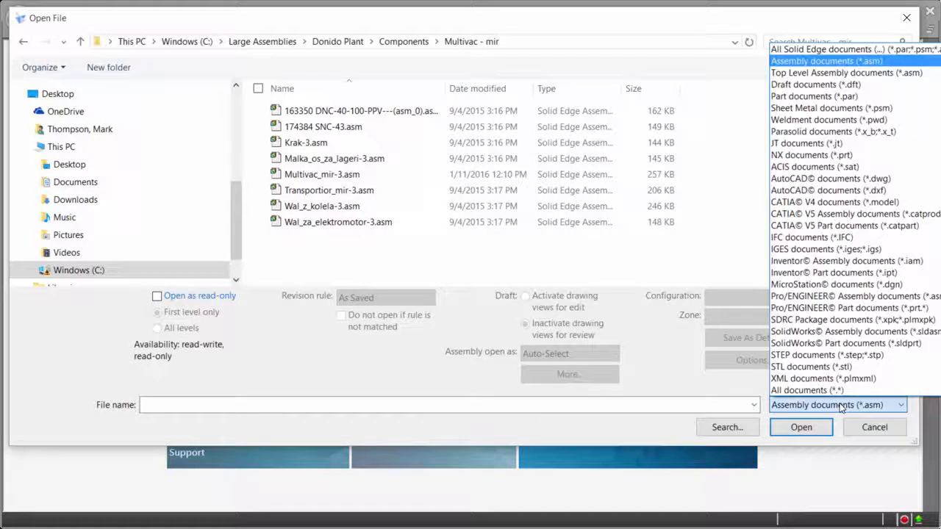
{"action": "left_click", "coordinate": [838, 73]}
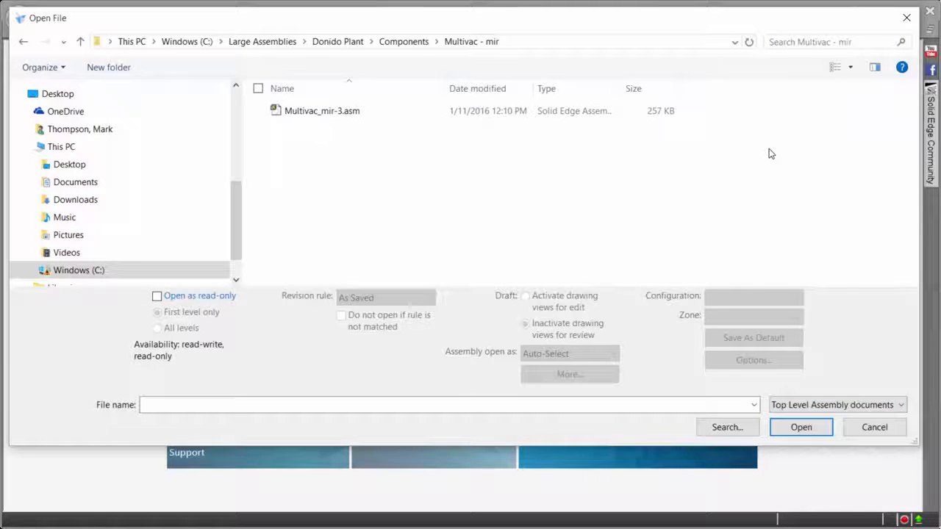
Step: Open Cheese Factory.asm from the Donido Plant folder with the Auto-Select assembly open mode
{"action": "left_click", "coordinate": [350, 42]}
{"action": "left_click", "coordinate": [314, 144]}
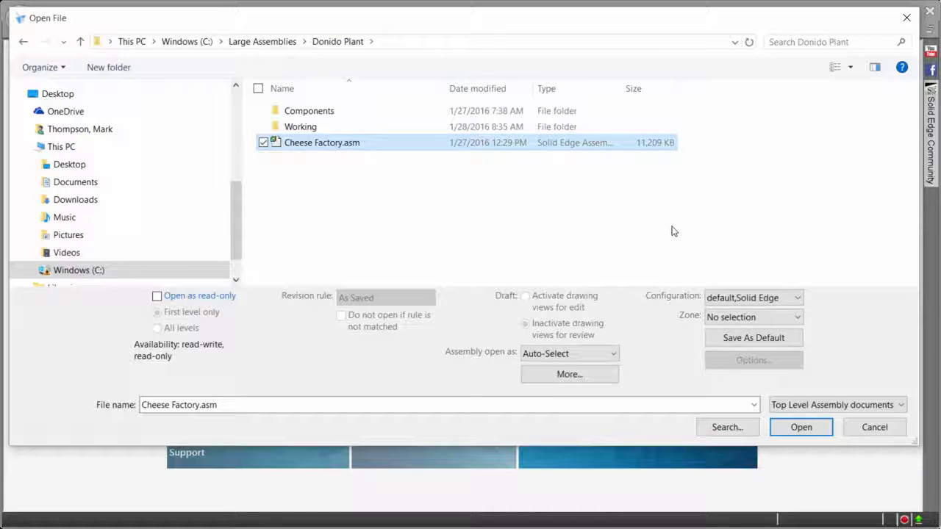
{"action": "left_click", "coordinate": [802, 428]}
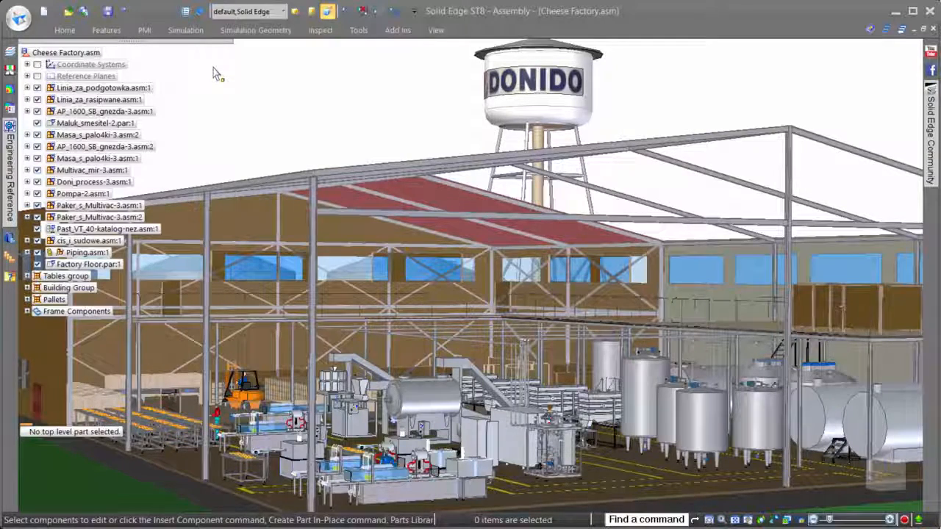
Step: Select the small parts of the assembly by size, using part size 2 with Smaller and equal to
{"action": "left_click", "coordinate": [65, 30]}
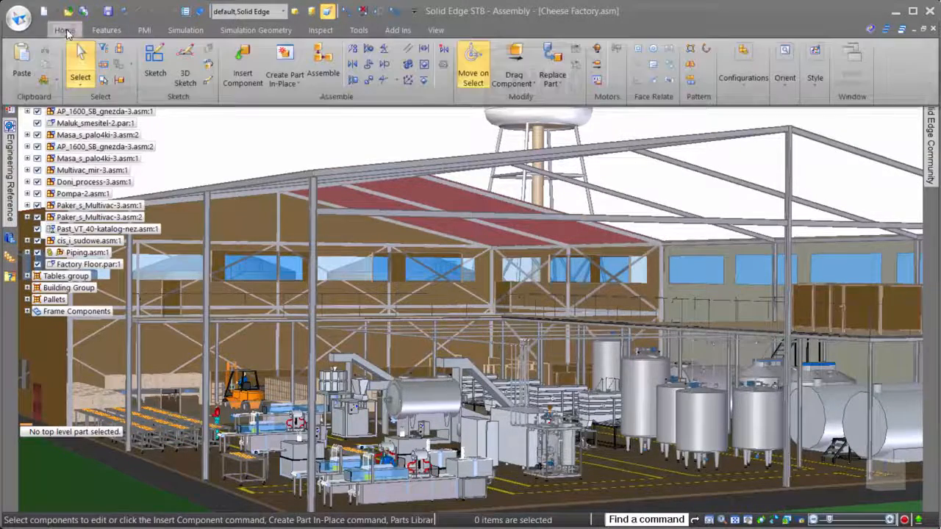
{"action": "left_click", "coordinate": [103, 82]}
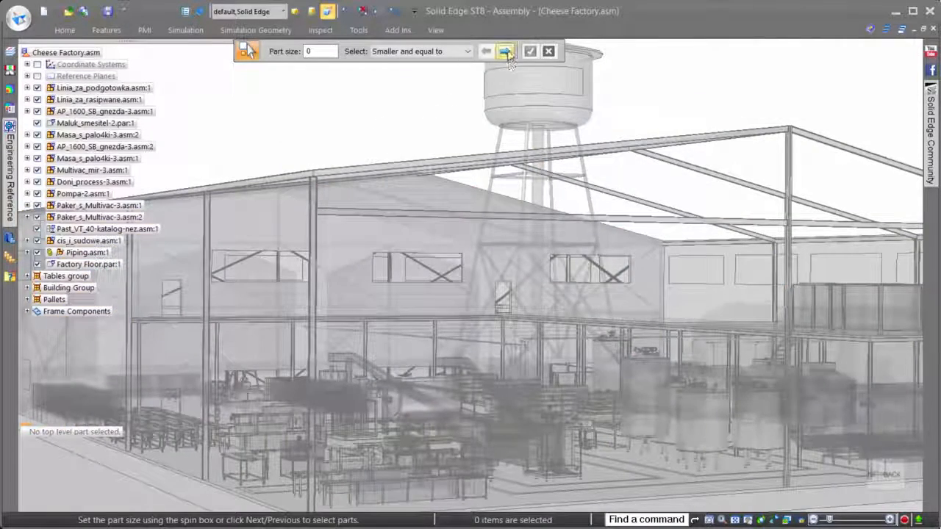
{"action": "left_click", "coordinate": [506, 53]}
{"action": "left_click", "coordinate": [507, 53]}
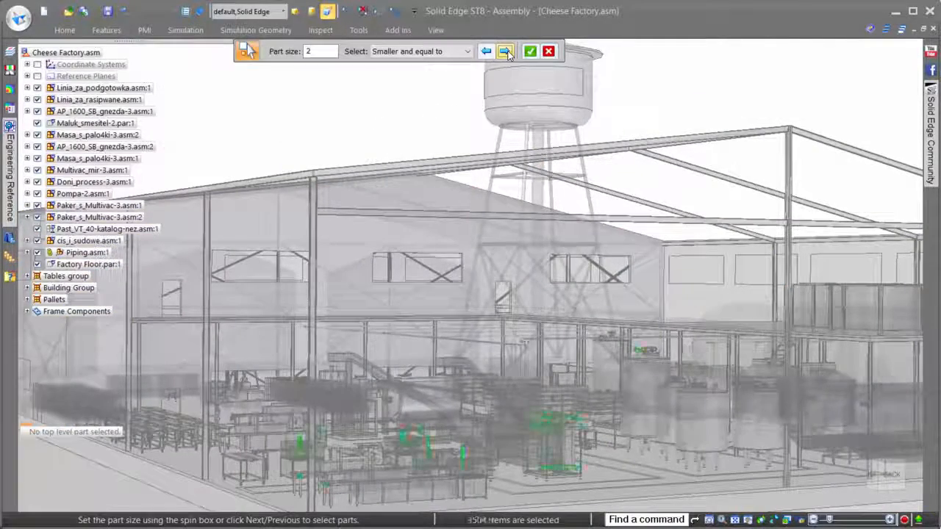
{"action": "left_click", "coordinate": [506, 53]}
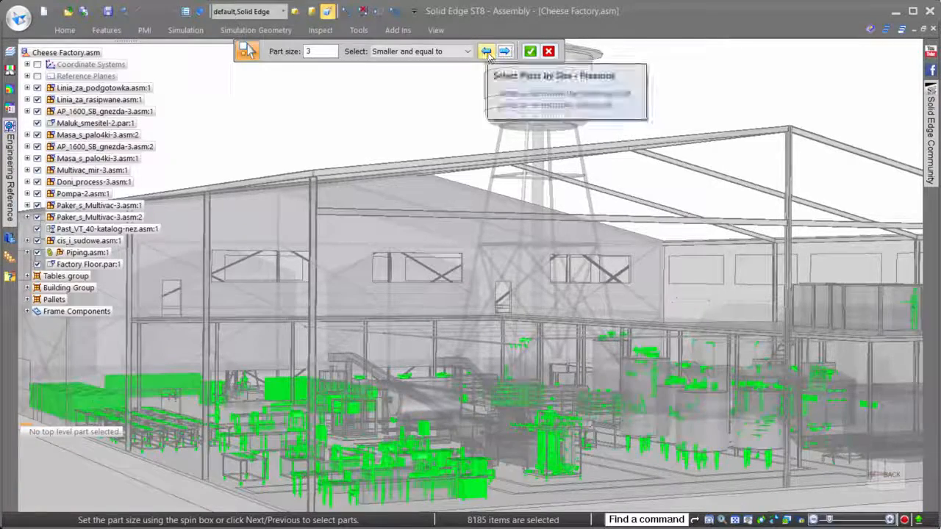
{"action": "left_click", "coordinate": [486, 52]}
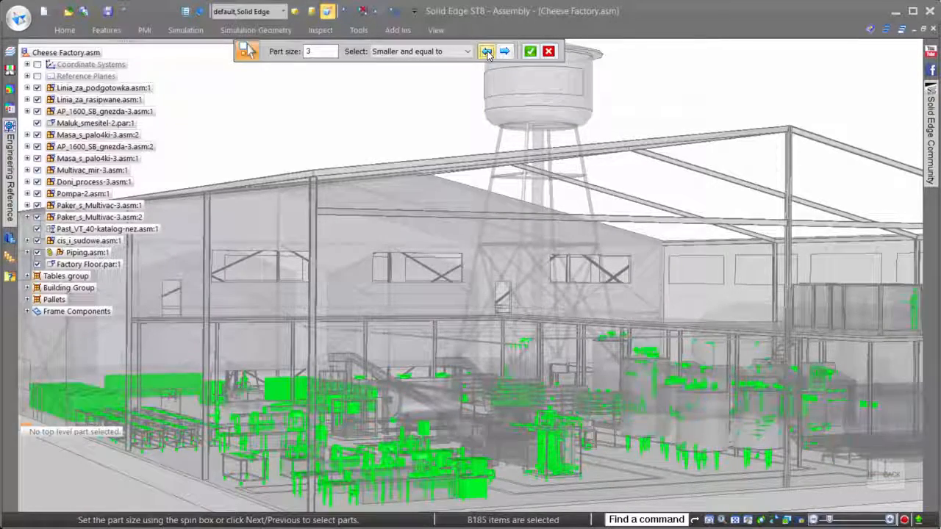
{"action": "left_click", "coordinate": [534, 57]}
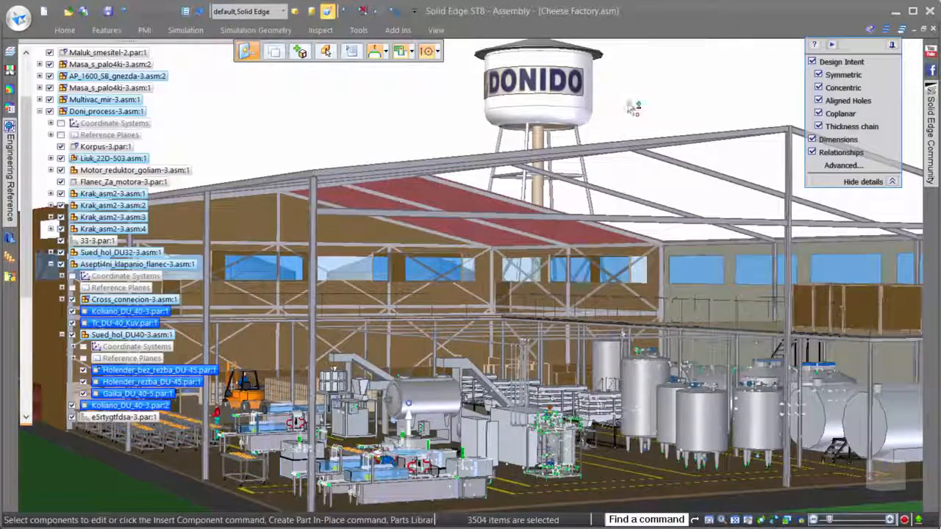
Step: Hide the selected small parts and collapse the expanded subassembly branches in the assembly tree
{"action": "right_click", "coordinate": [628, 103]}
{"action": "left_click", "coordinate": [639, 126]}
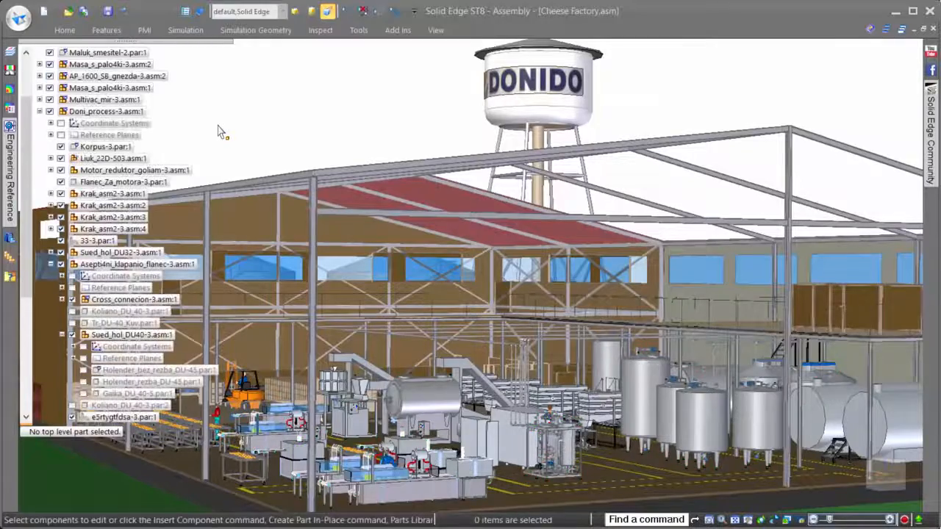
{"action": "left_click", "coordinate": [39, 111]}
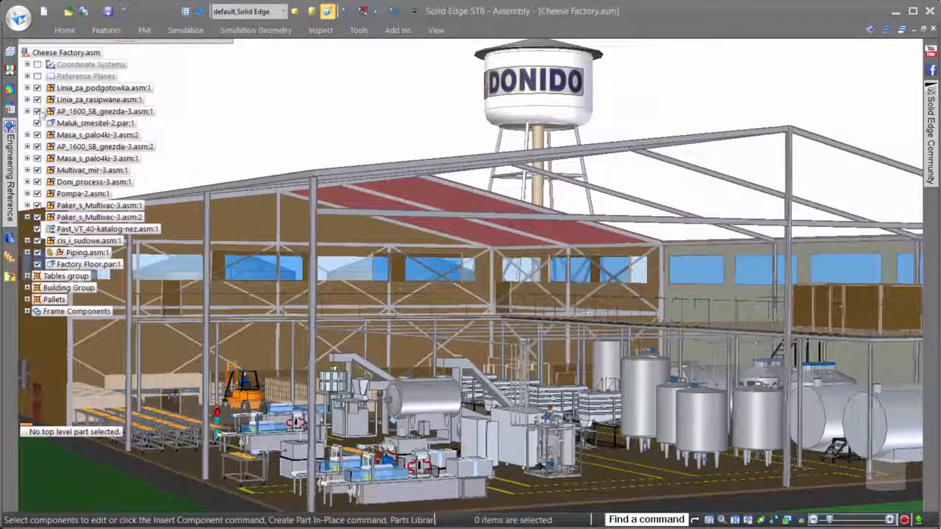
{"action": "left_click", "coordinate": [63, 30]}
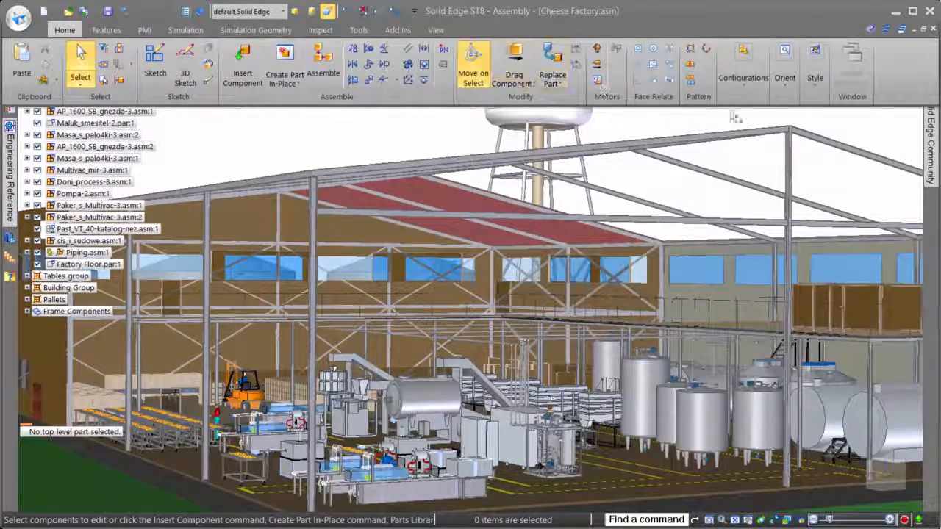
{"action": "left_click", "coordinate": [744, 86]}
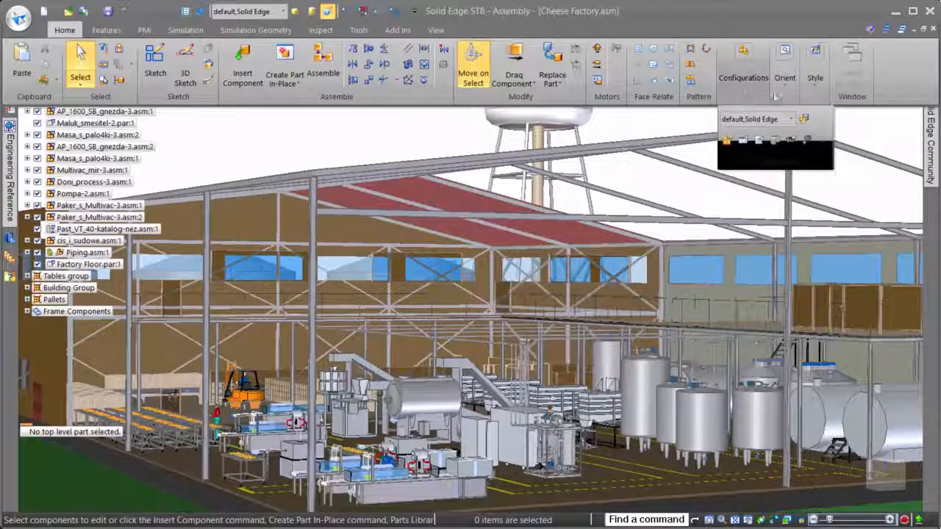
{"action": "left_click", "coordinate": [822, 142]}
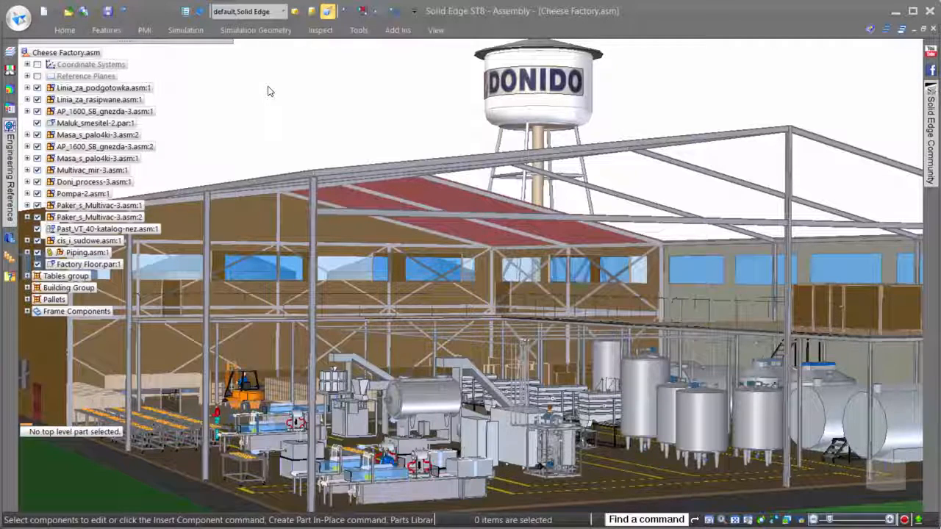
Step: Apply the Floor Layout display configuration to the Cheese Factory assembly
{"action": "left_click", "coordinate": [283, 12]}
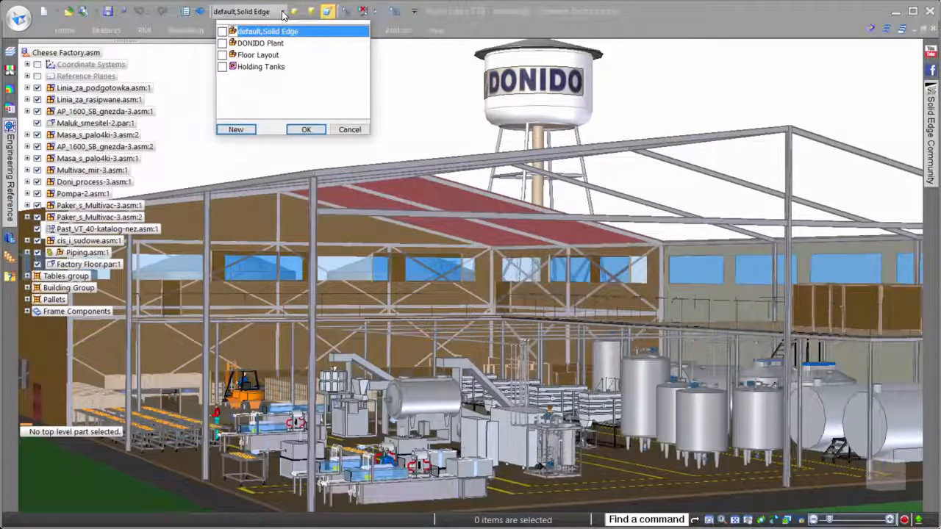
{"action": "left_click", "coordinate": [256, 56]}
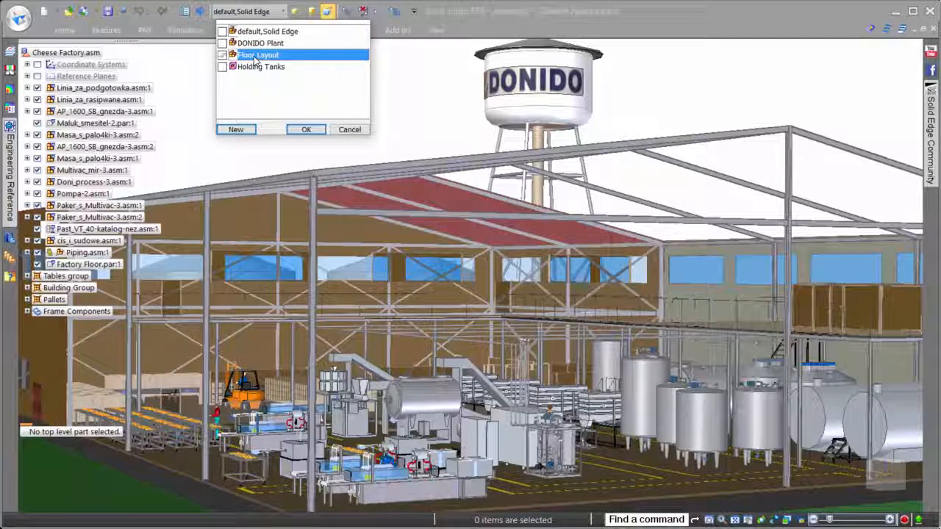
{"action": "left_click", "coordinate": [299, 129]}
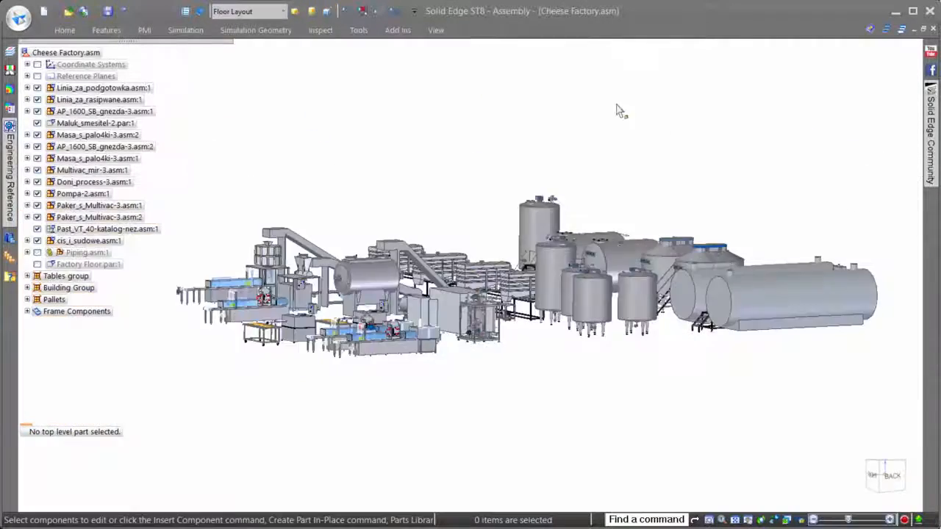
{"action": "middle_click_drag", "start_coordinate": [617, 105], "coordinate": [660, 85]}
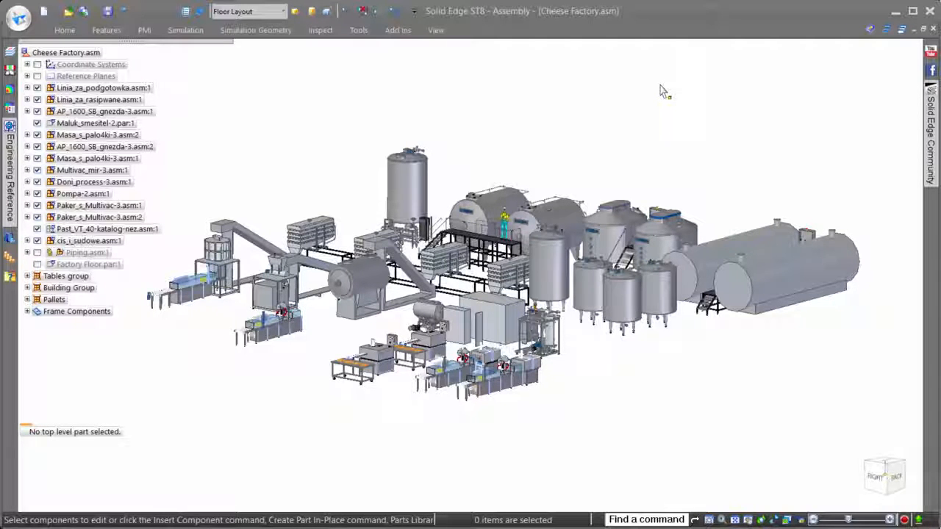
{"action": "scroll", "coordinate": [626, 67], "scroll_direction": "up", "scroll_amount": 3}
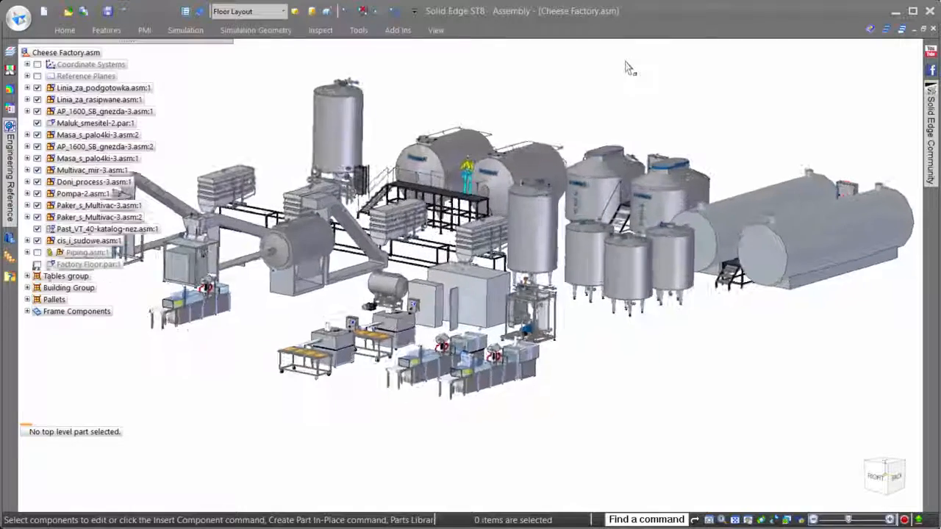
{"action": "scroll", "coordinate": [626, 67], "scroll_direction": "up", "scroll_amount": 2}
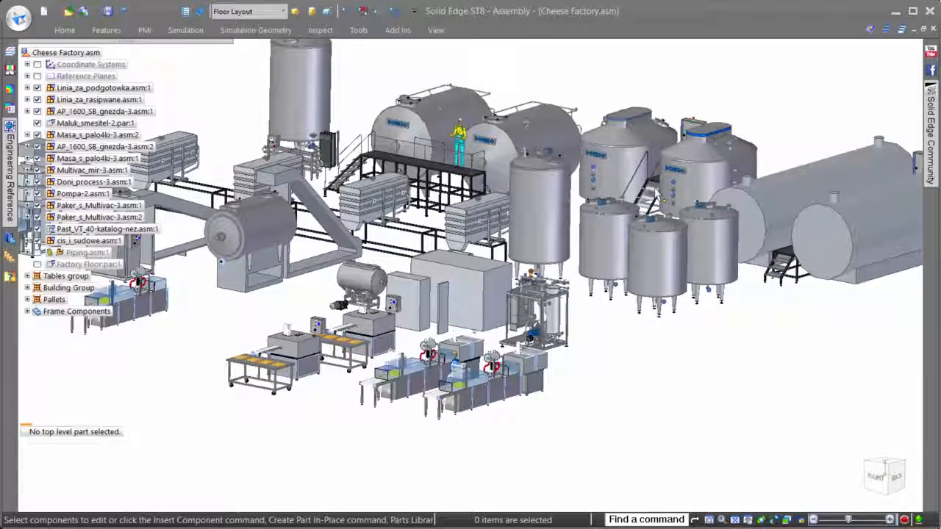
{"action": "scroll", "coordinate": [713, 372], "scroll_direction": "up", "scroll_amount": 4}
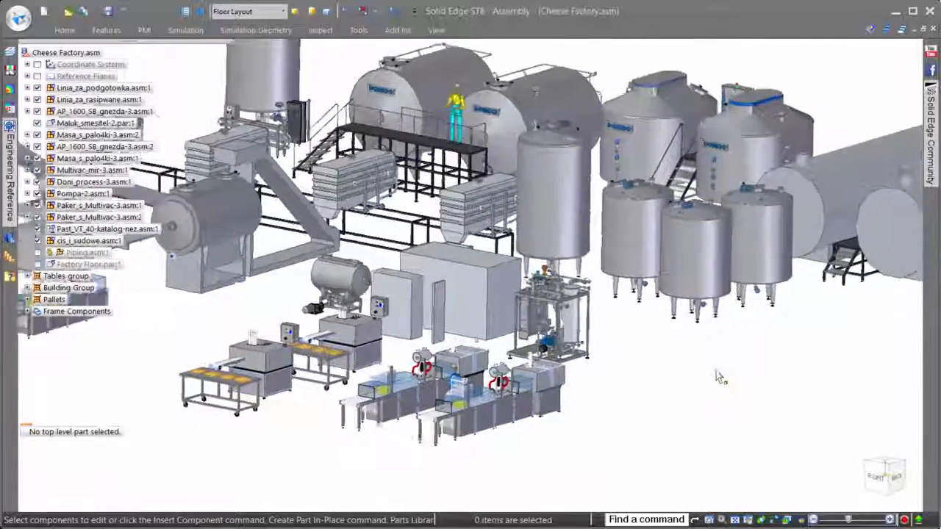
{"action": "scroll", "coordinate": [712, 372], "scroll_direction": "up", "scroll_amount": 5}
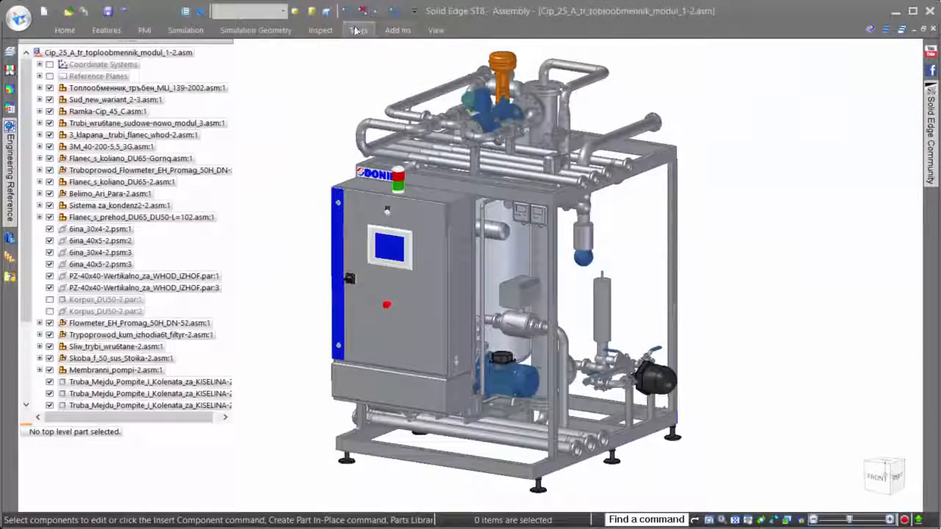
Step: Start a simplified model of the Cip_25_A_tr_toploobmennik_modul_1-2 assembly and bring up its modeling commands
{"action": "left_click", "coordinate": [356, 31]}
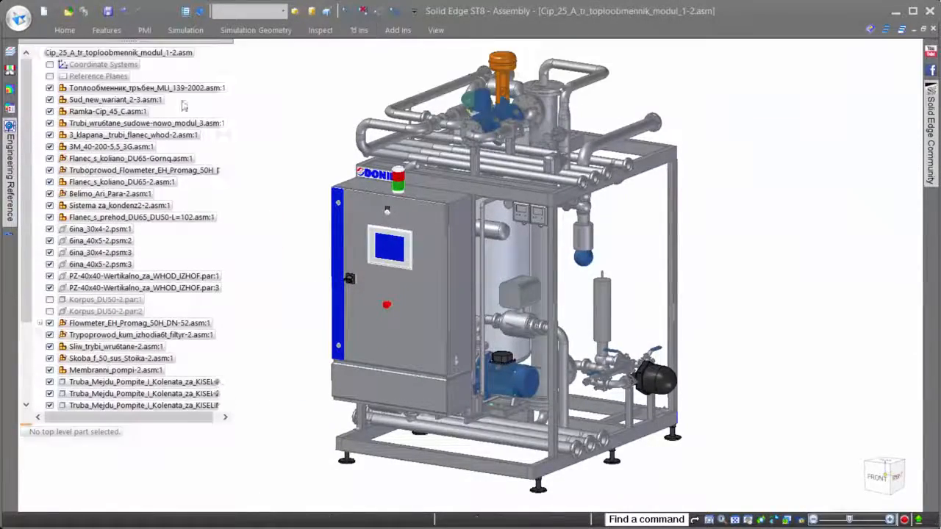
{"action": "left_click", "coordinate": [358, 30]}
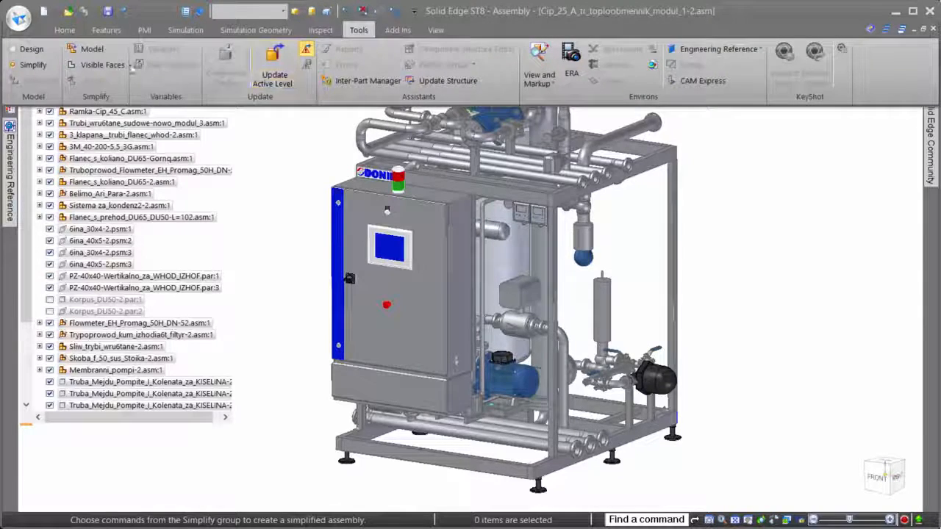
{"action": "left_click", "coordinate": [86, 50]}
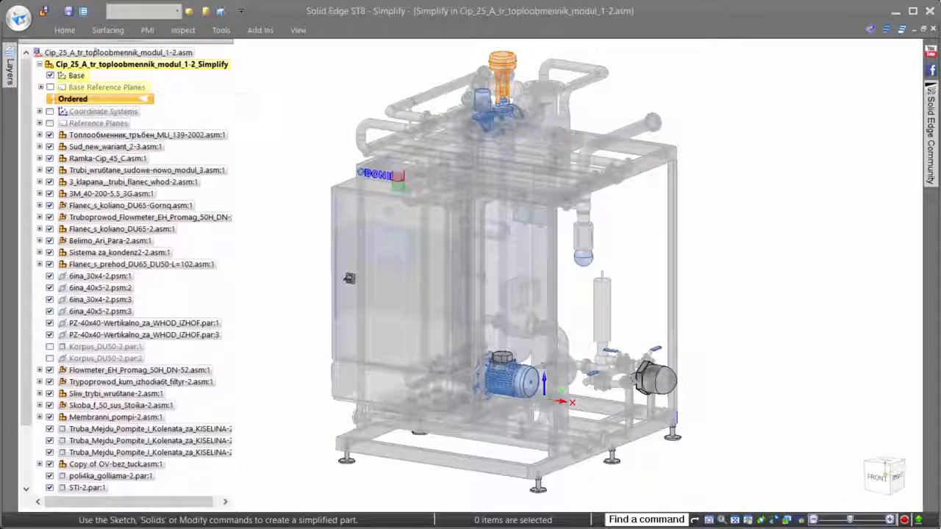
{"action": "left_click", "coordinate": [64, 31]}
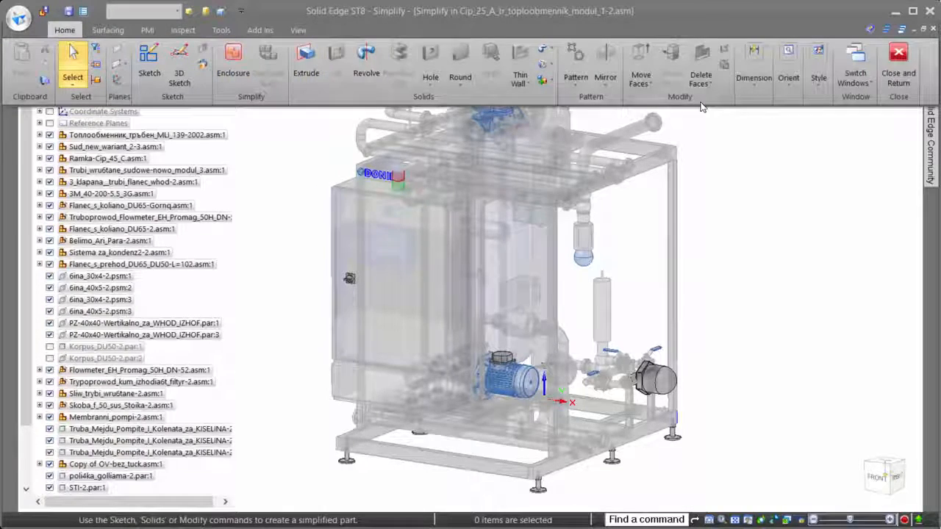
{"action": "right_click", "coordinate": [723, 207]}
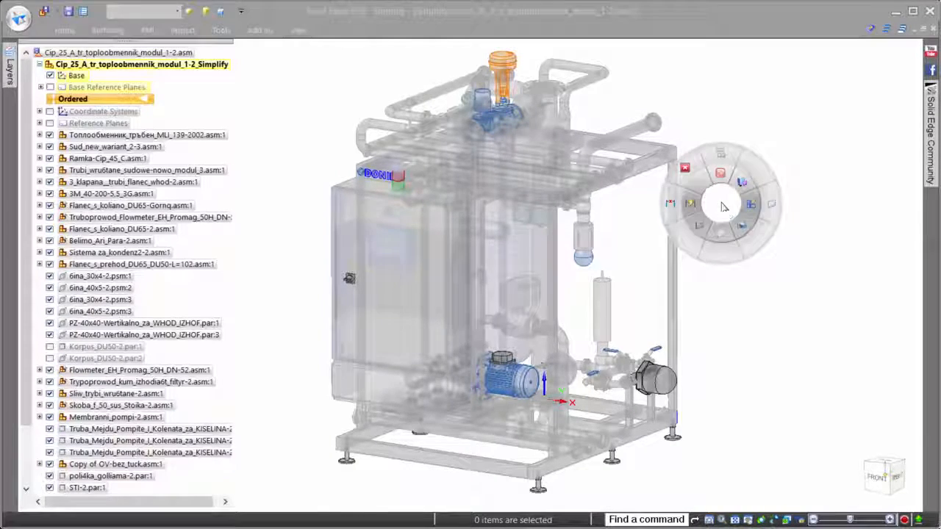
Step: Enclose the module in a box bounded by its base frame members and upper pipe, oriented to the Top (XY) plane
{"action": "left_click", "coordinate": [721, 175]}
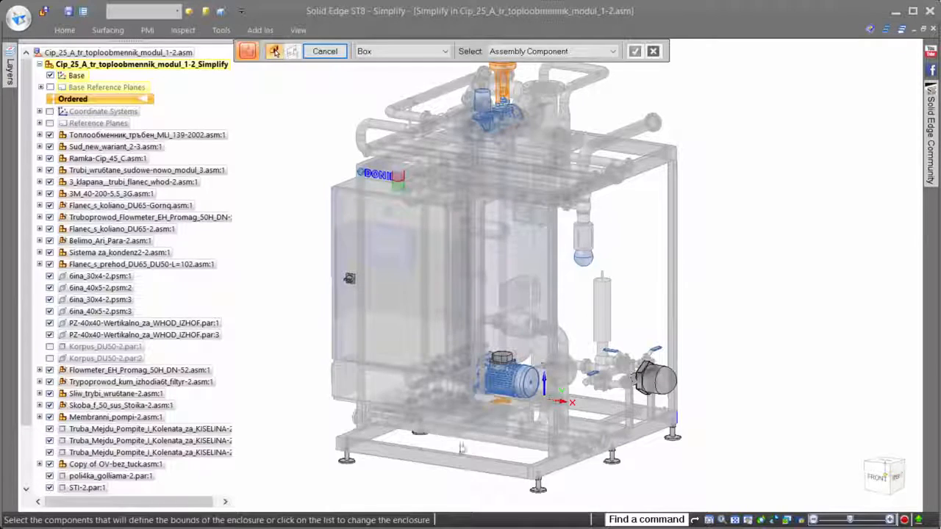
{"action": "left_click", "coordinate": [437, 464]}
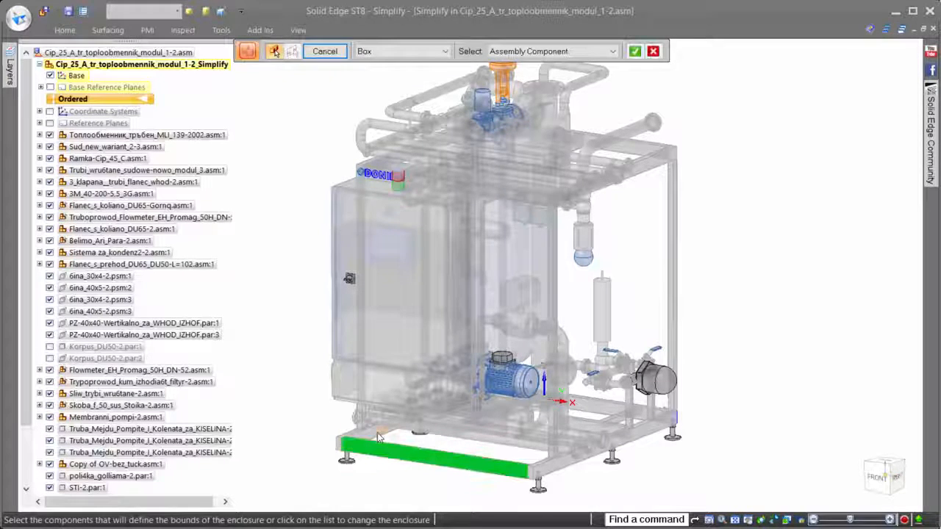
{"action": "left_click", "coordinate": [556, 464]}
{"action": "left_click", "coordinate": [439, 92]}
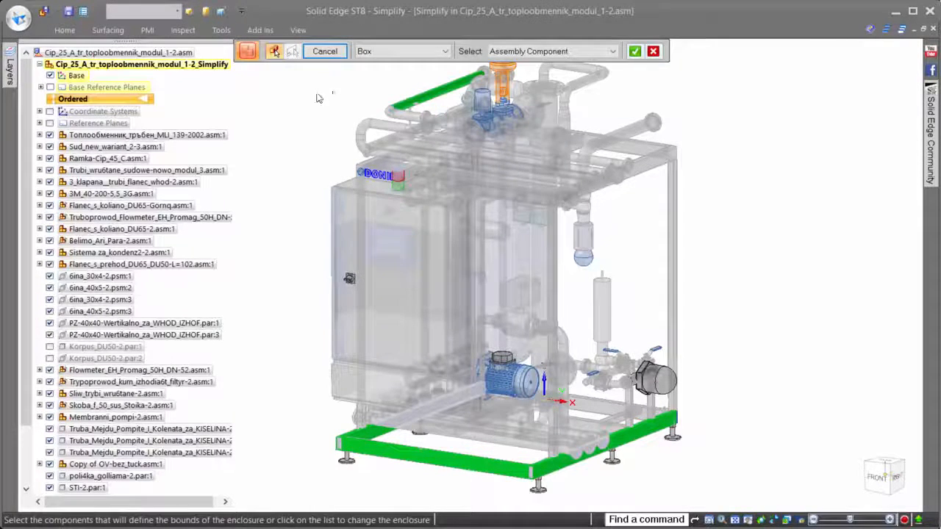
{"action": "right_click", "coordinate": [319, 96]}
{"action": "left_click", "coordinate": [40, 87]}
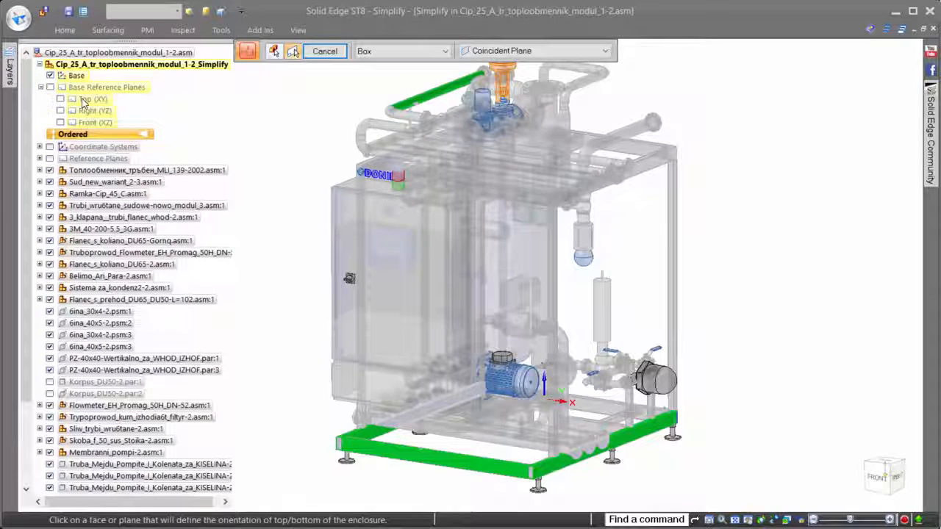
{"action": "left_click", "coordinate": [89, 98]}
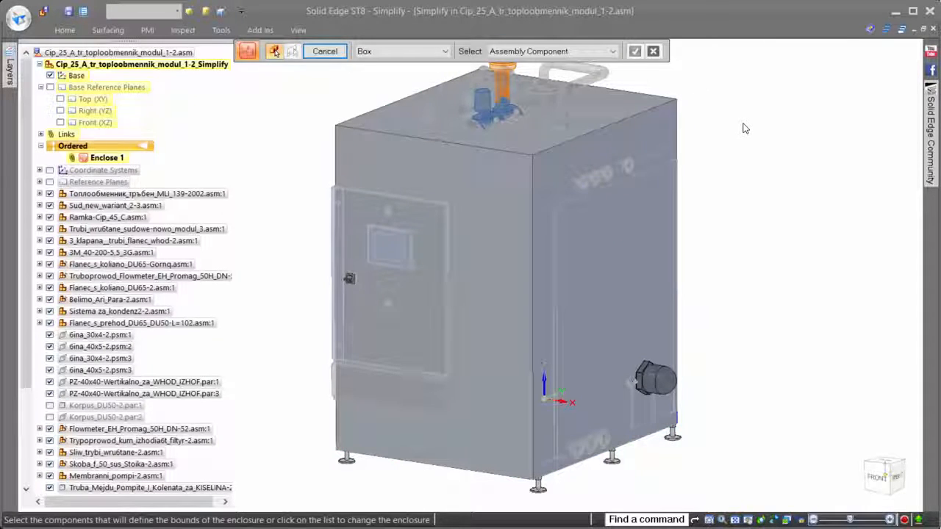
Step: Enclose the orange valve actuator above the box with an Inside Cylinder enclosure oriented to the box's upper face
{"action": "scroll", "coordinate": [746, 122], "scroll_direction": "up", "scroll_amount": 5}
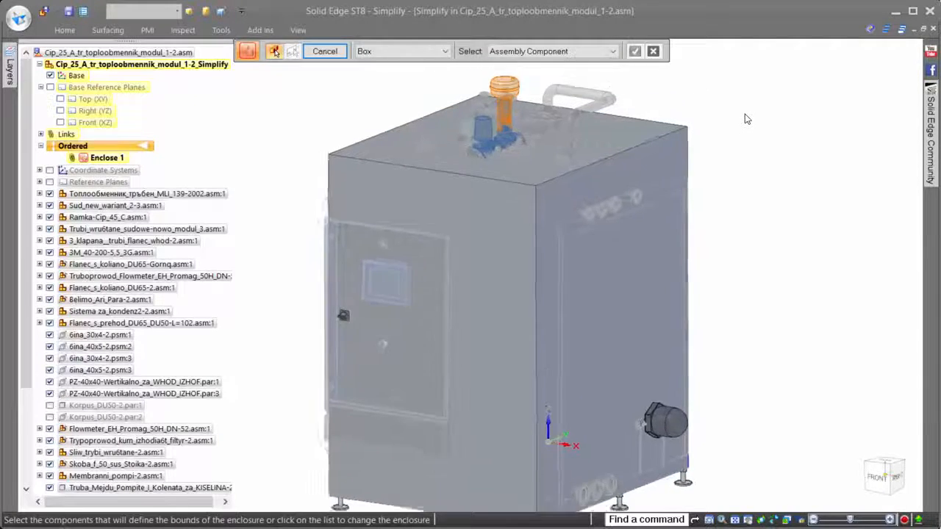
{"action": "left_click", "coordinate": [440, 57]}
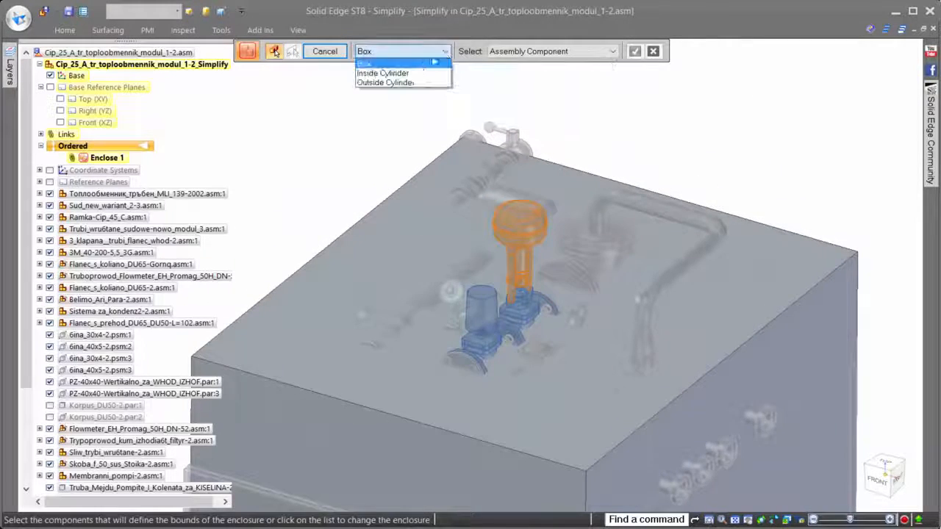
{"action": "left_click", "coordinate": [378, 74]}
{"action": "left_click", "coordinate": [530, 230]}
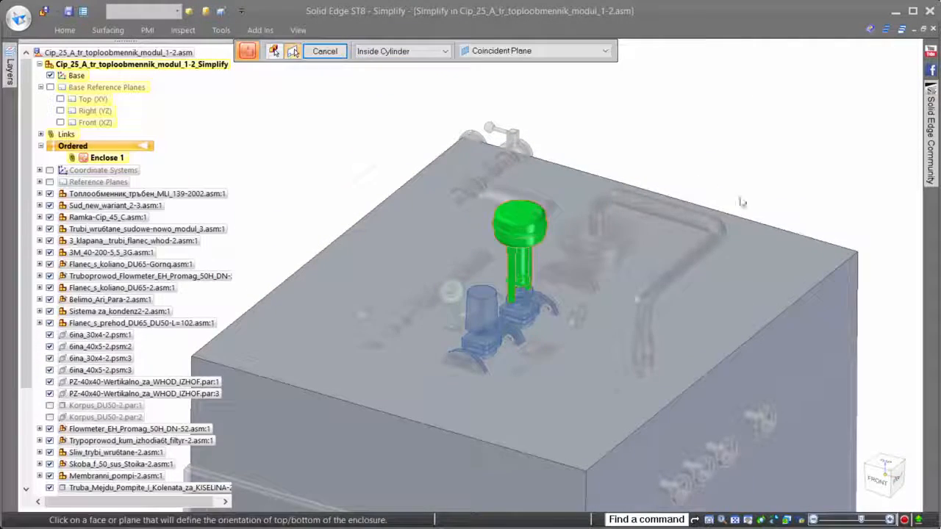
{"action": "left_click", "coordinate": [748, 253]}
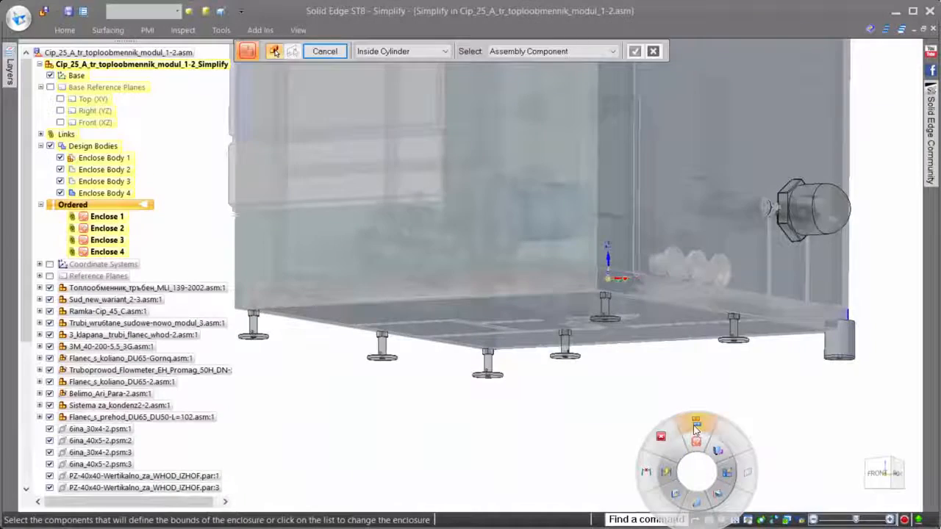
Step: Duplicate the cylindrical enclosure body of the corner foot onto all matching feet under the module
{"action": "left_click", "coordinate": [696, 430]}
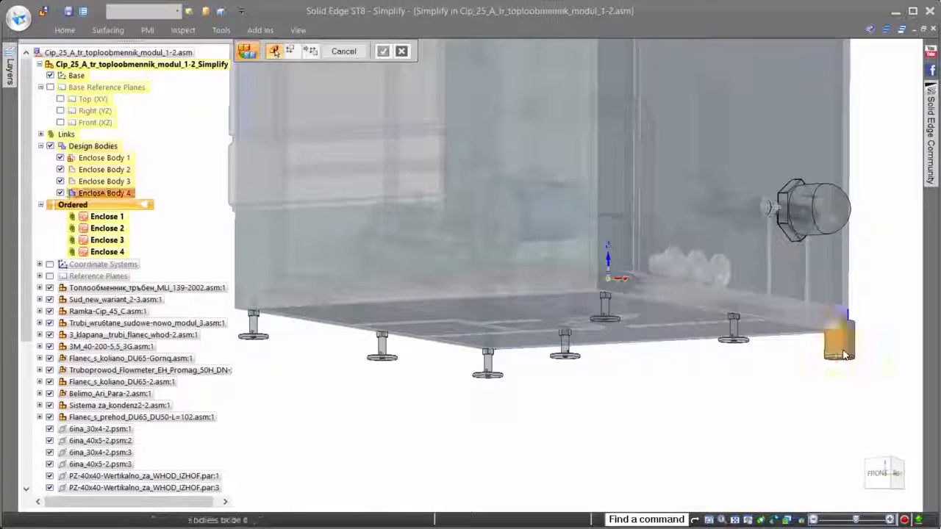
{"action": "left_click", "coordinate": [843, 355]}
{"action": "right_click", "coordinate": [814, 410]}
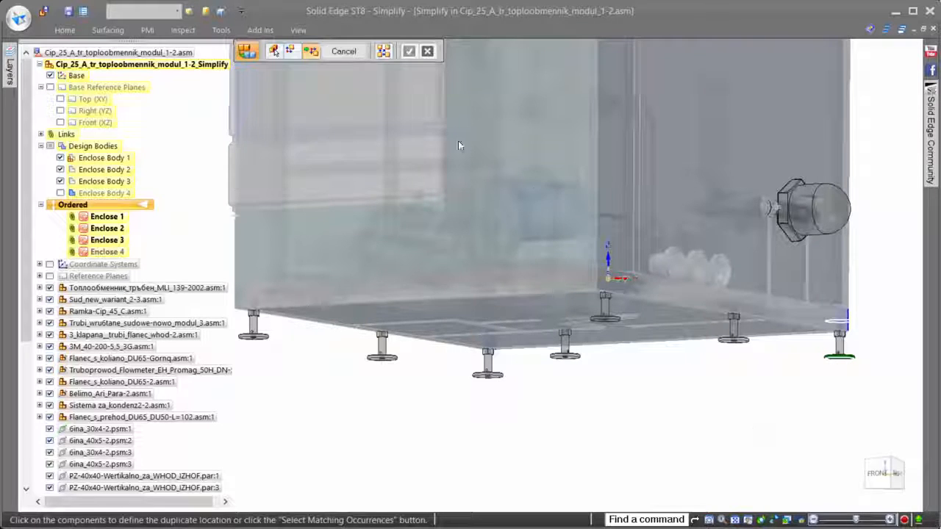
{"action": "left_click", "coordinate": [383, 52]}
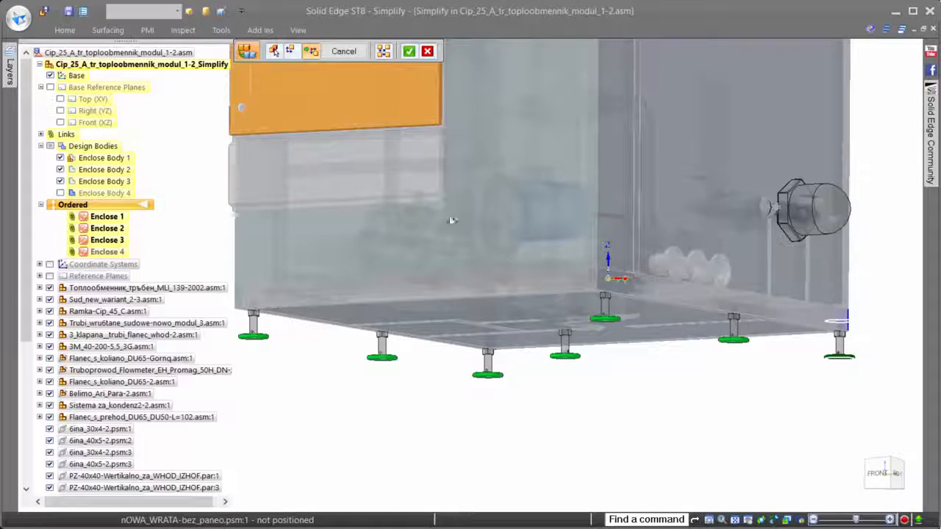
{"action": "right_click", "coordinate": [725, 466]}
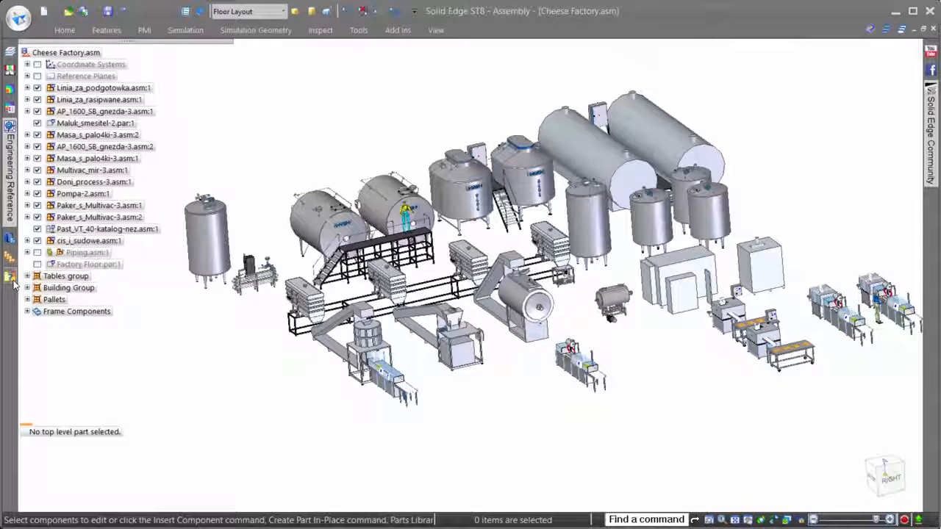
Step: Display the Holding Tanks zone of the Cheese Factory assembly and move its side face inward so it excludes the stair platform
{"action": "left_click", "coordinate": [11, 277]}
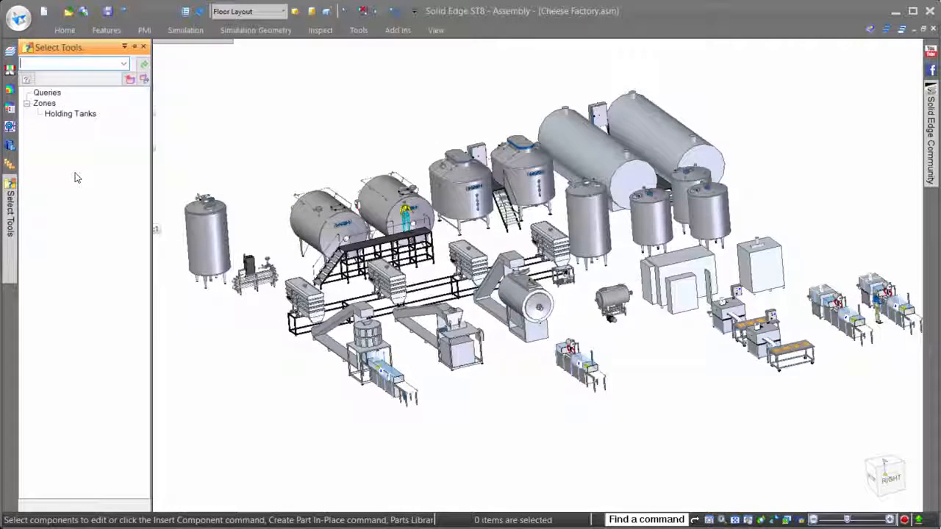
{"action": "left_click", "coordinate": [79, 116]}
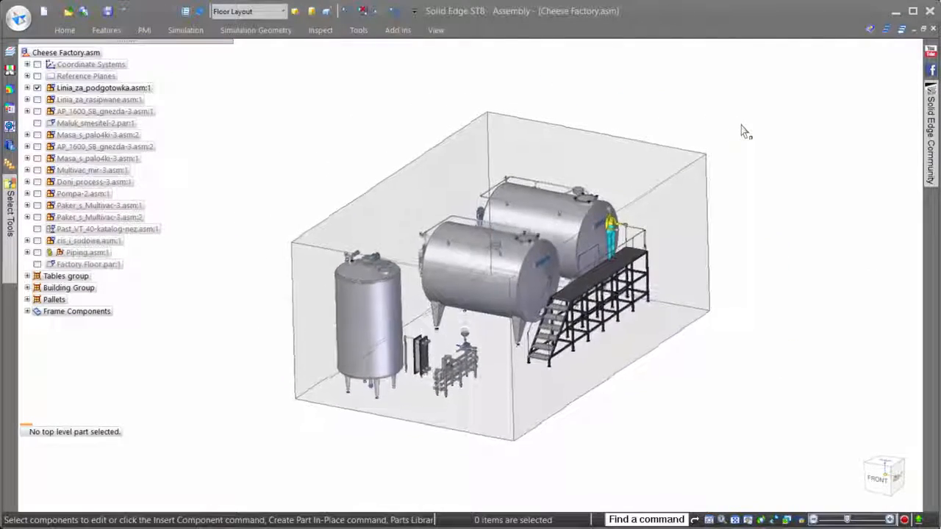
{"action": "left_click", "coordinate": [708, 197]}
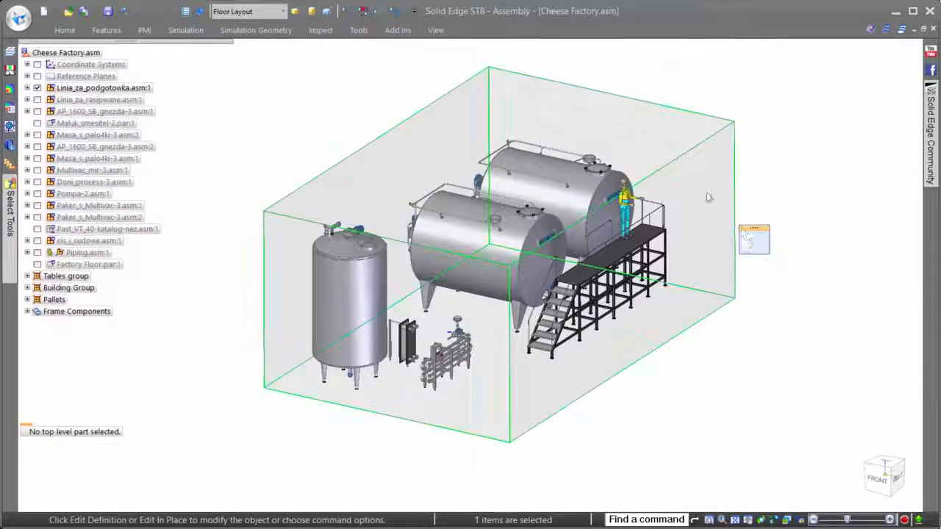
{"action": "left_click", "coordinate": [755, 245]}
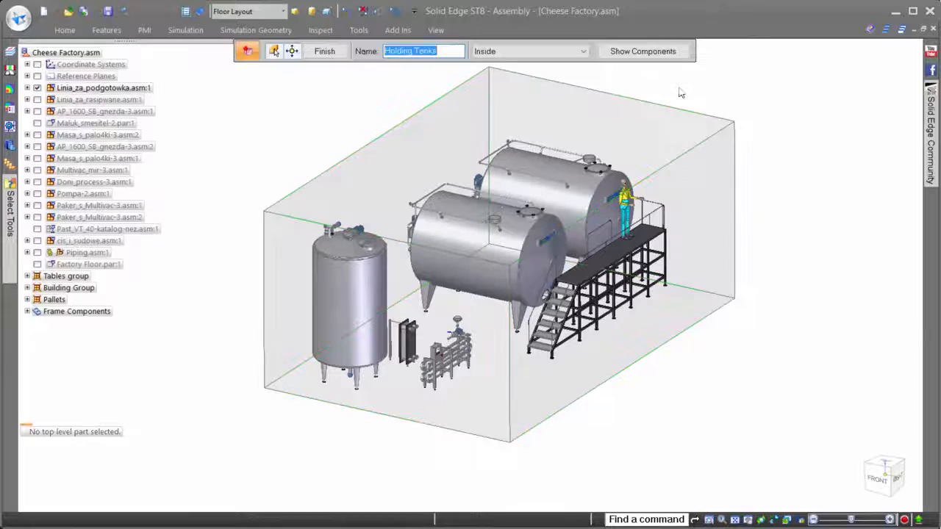
{"action": "left_click", "coordinate": [326, 56]}
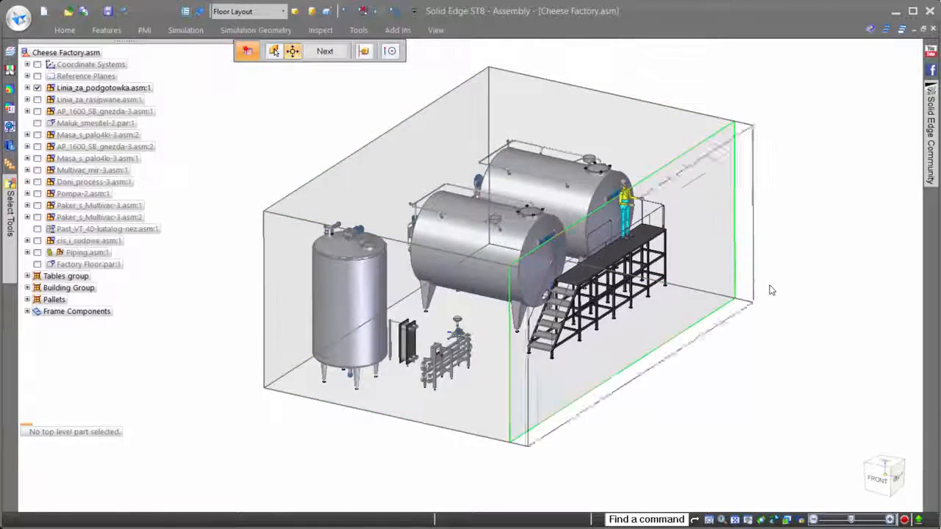
{"action": "middle_click_drag", "start_coordinate": [719, 255], "coordinate": [638, 195]}
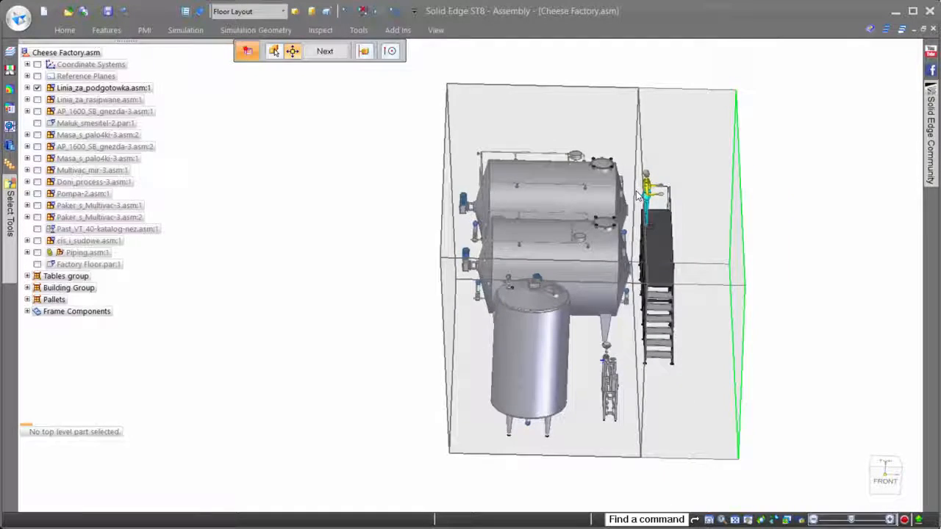
{"action": "left_click", "coordinate": [638, 195]}
{"action": "middle_click_drag", "start_coordinate": [764, 152], "coordinate": [764, 197]}
{"action": "key", "text": "Escape"}
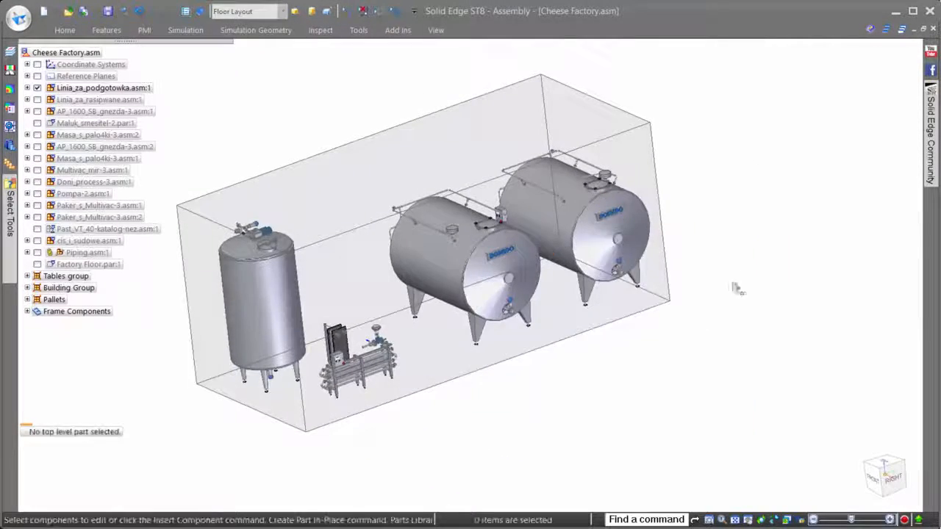
{"action": "middle_click_drag", "start_coordinate": [737, 289], "coordinate": [813, 157]}
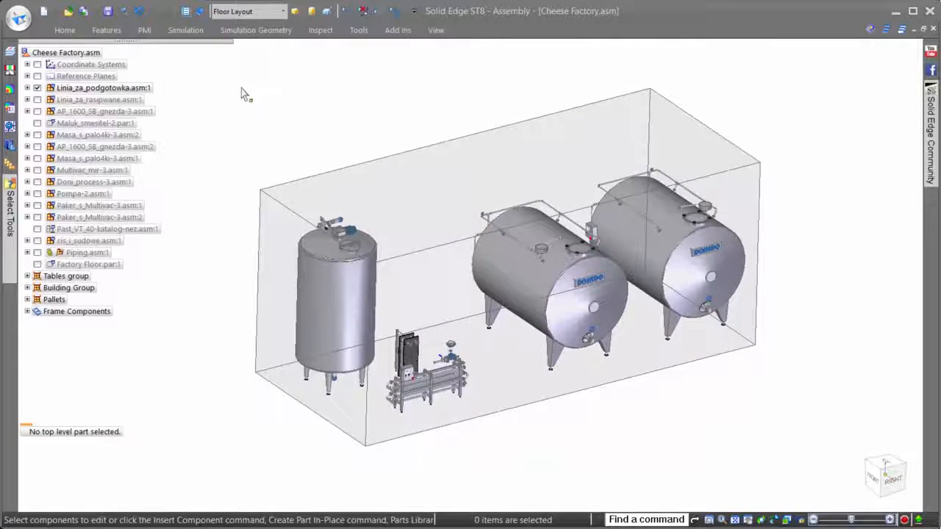
Step: Check which zones can be chosen when opening Cheese Factory.asm, and leave without opening the file
{"action": "left_click", "coordinate": [68, 11]}
{"action": "left_click", "coordinate": [341, 158]}
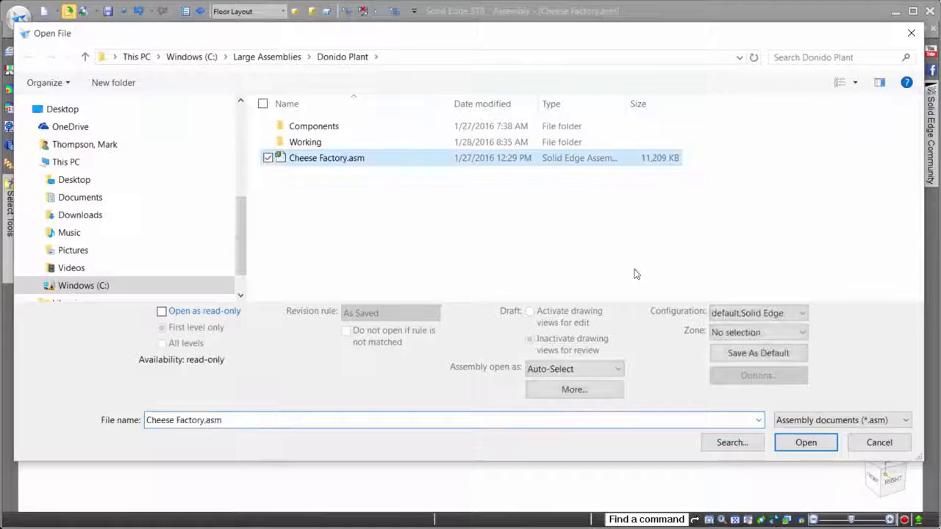
{"action": "left_click", "coordinate": [801, 333]}
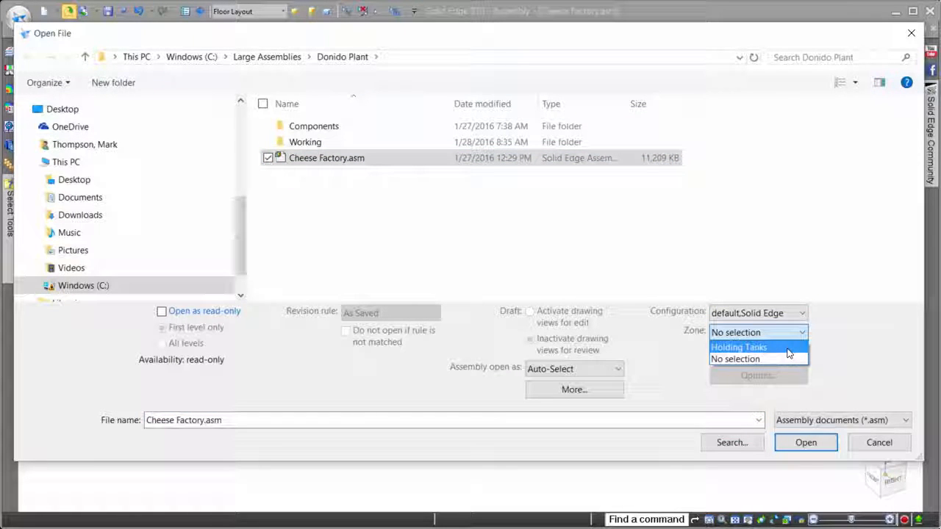
{"action": "left_click", "coordinate": [876, 349]}
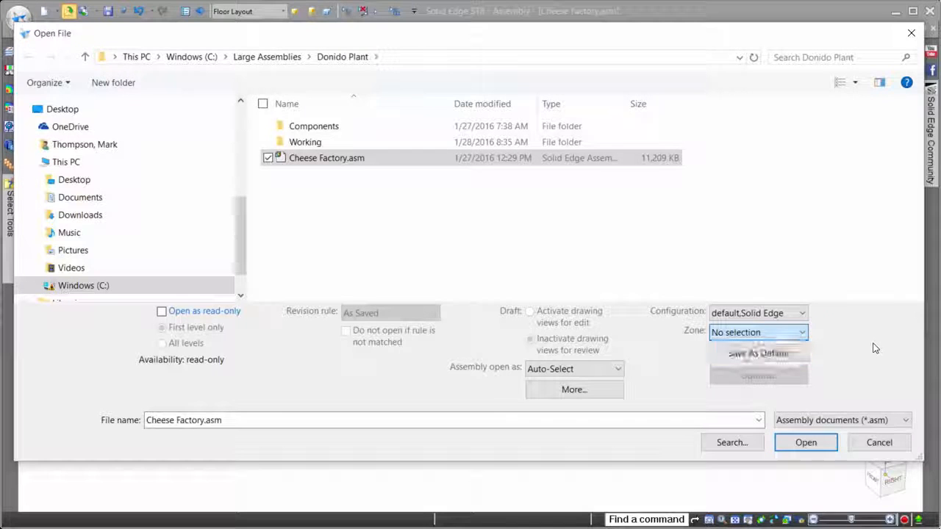
{"action": "left_click", "coordinate": [880, 443]}
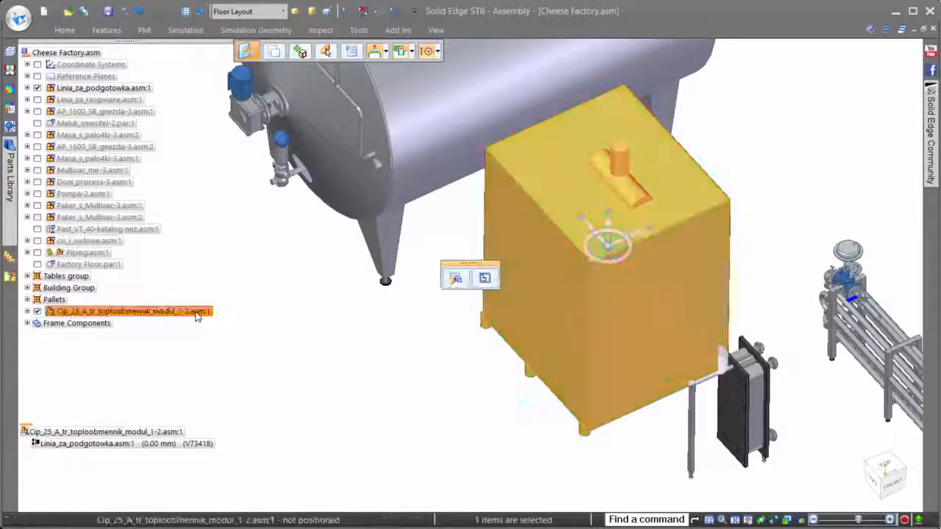
Step: Switch the placed Cip_25_A_tr_toploobmennik_modul_1-2 subassembly from its simplified version to the designed assembly
{"action": "right_click", "coordinate": [197, 314]}
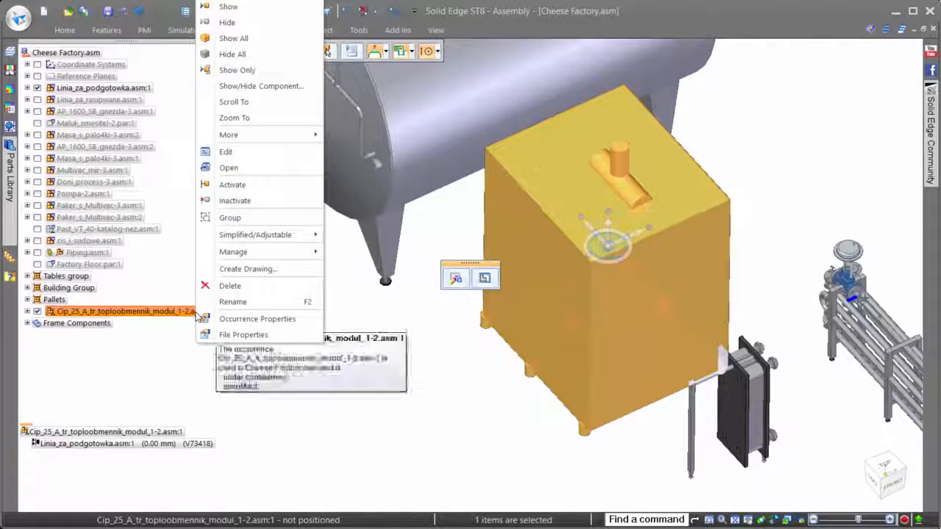
{"action": "mouse_move", "coordinate": [294, 234]}
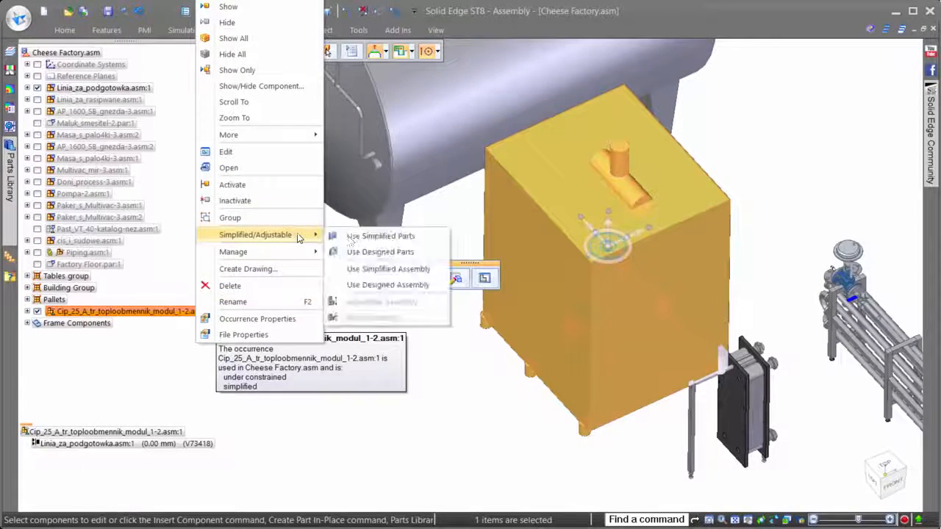
{"action": "left_click", "coordinate": [389, 286]}
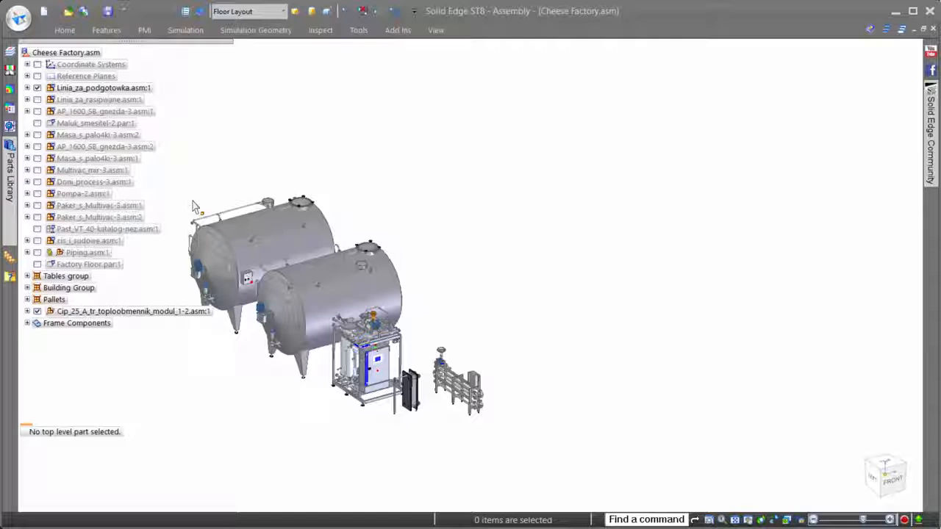
Step: Create a query named Packaging with the criterion Category contains packaging, and show only the matching components
{"action": "left_click", "coordinate": [10, 277]}
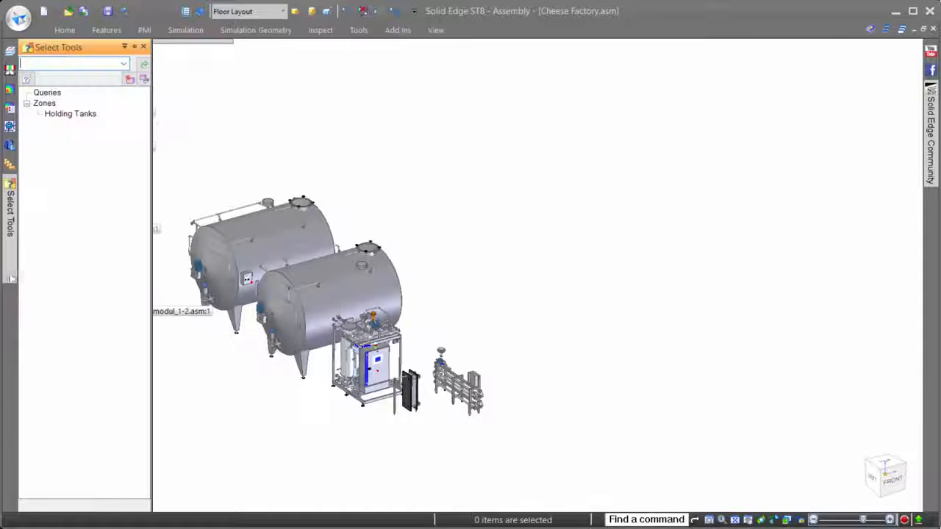
{"action": "left_click", "coordinate": [26, 78]}
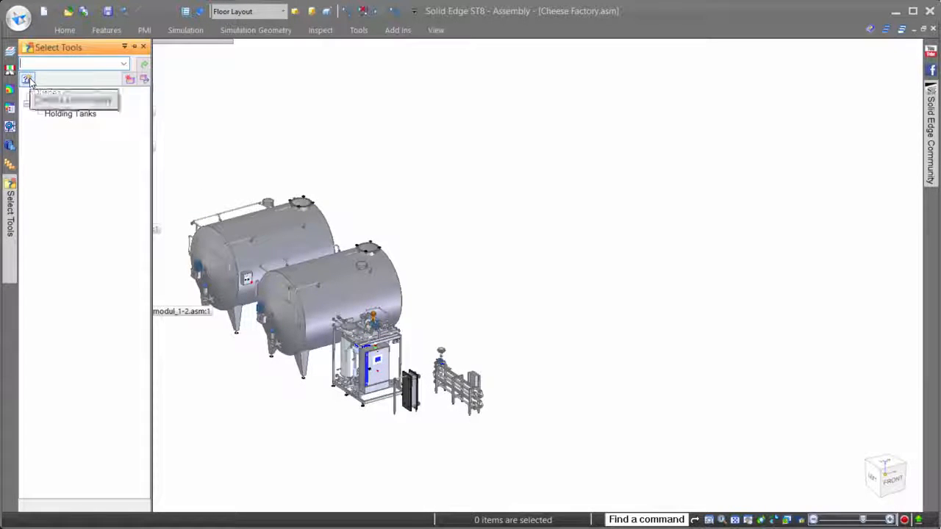
{"action": "left_click", "coordinate": [67, 98]}
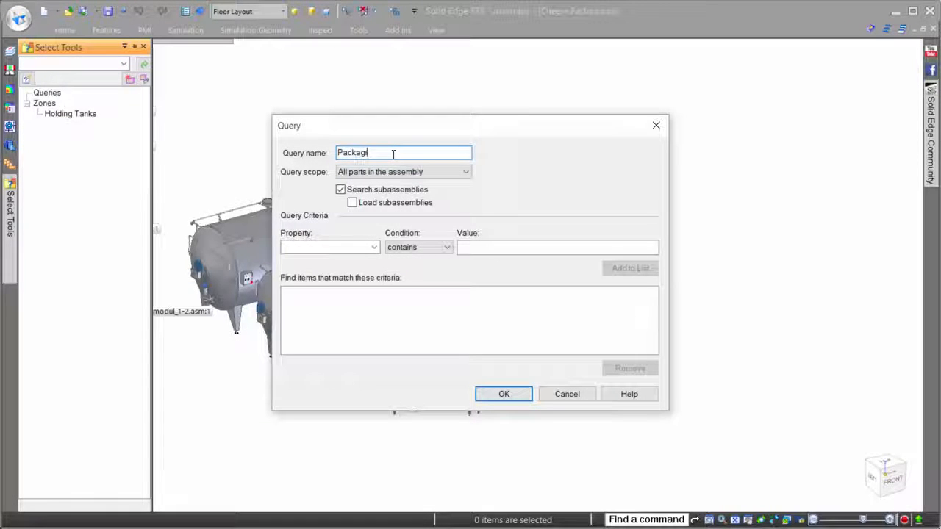
{"action": "left_click", "coordinate": [375, 247]}
{"action": "left_click", "coordinate": [371, 270]}
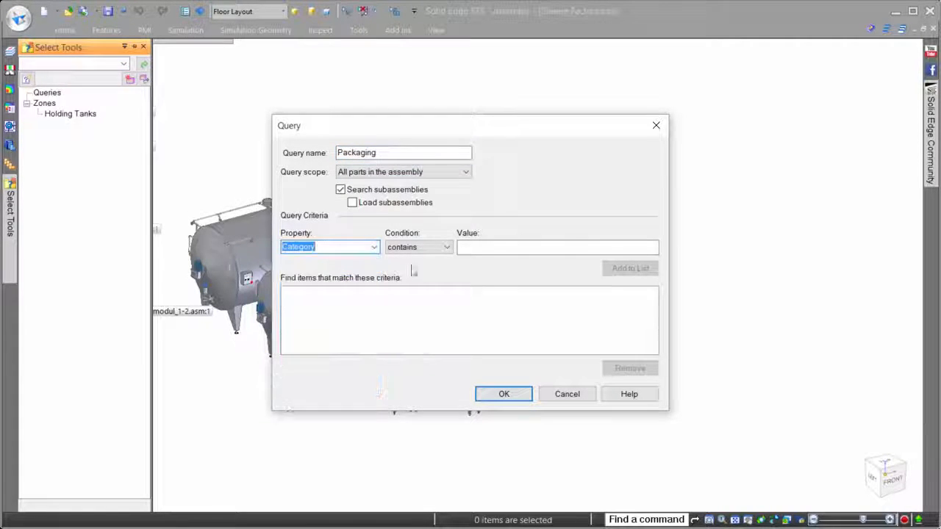
{"action": "left_click", "coordinate": [488, 247]}
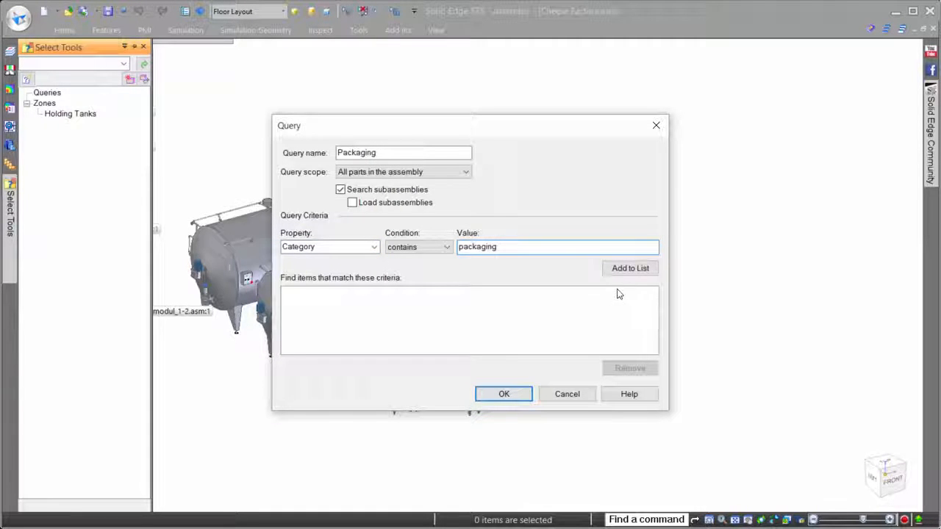
{"action": "left_click", "coordinate": [635, 270]}
{"action": "left_click", "coordinate": [504, 394]}
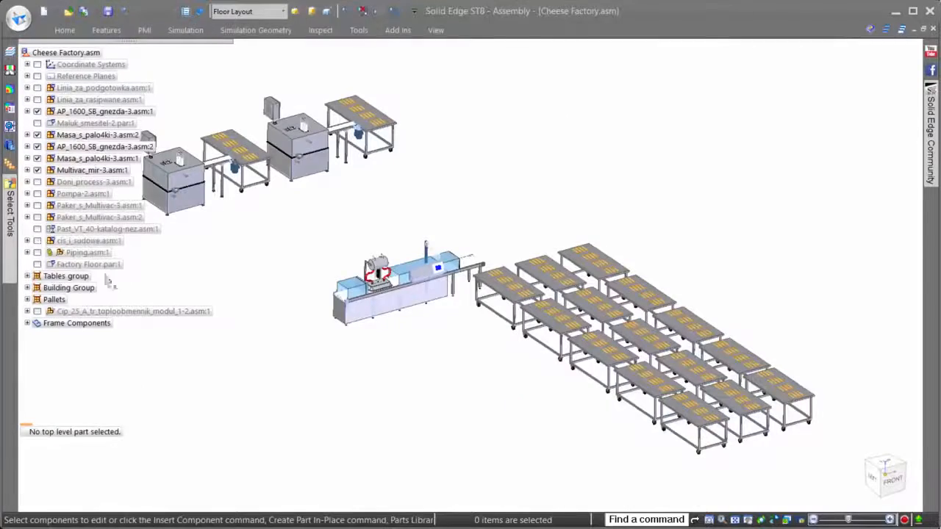
Step: Show the Factory Floor part beneath the packaging equipment
{"action": "left_click", "coordinate": [37, 264]}
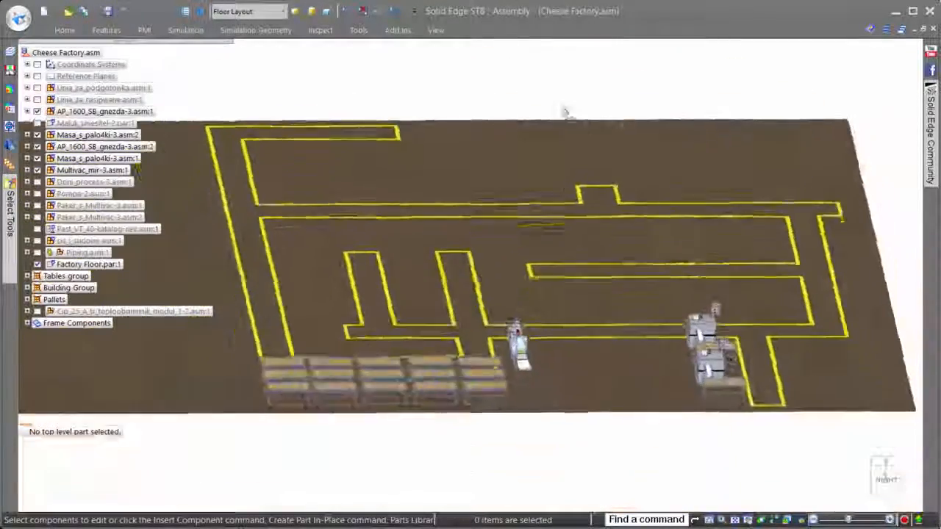
Step: Copy the Multivac_mir-3.asm:1 packaging machine to a position 2000 mm beside the original on the factory floor
{"action": "middle_click_drag", "start_coordinate": [564, 111], "coordinate": [785, 289]}
{"action": "left_click", "coordinate": [651, 337]}
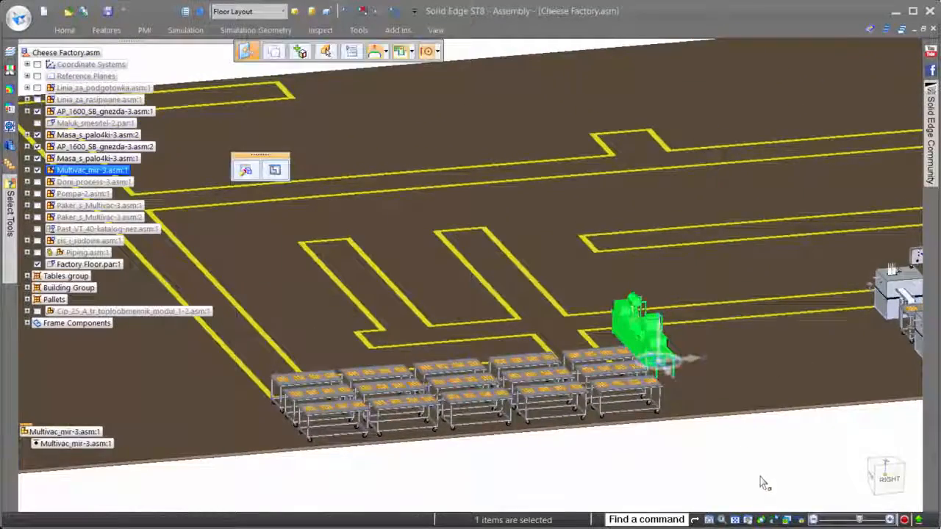
{"action": "scroll", "coordinate": [737, 460], "scroll_direction": "up", "scroll_amount": 6}
{"action": "scroll", "coordinate": [724, 452], "scroll_direction": "up", "scroll_amount": 5}
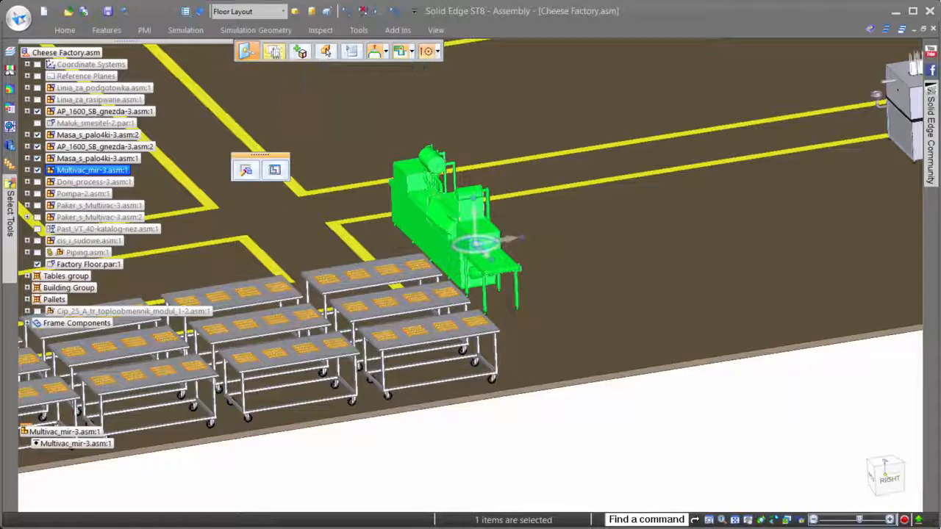
{"action": "left_click", "coordinate": [513, 247]}
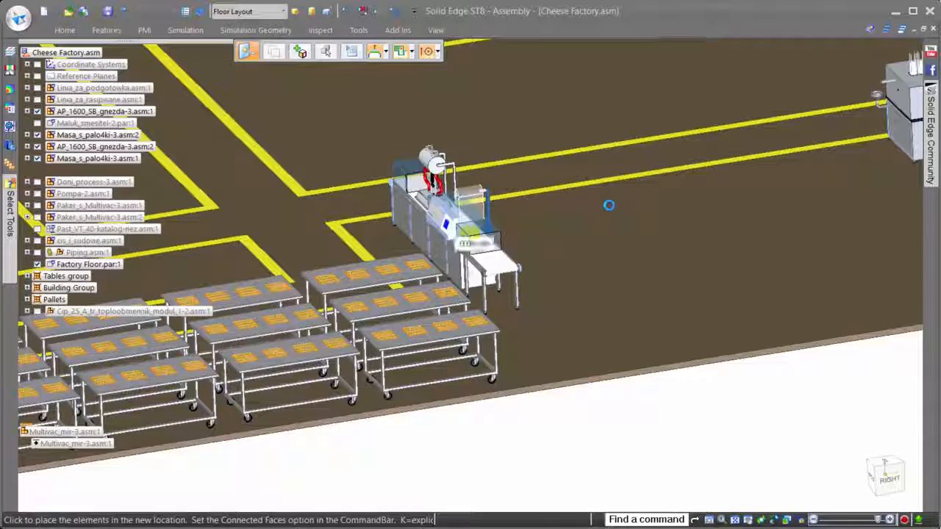
{"action": "left_click", "coordinate": [647, 223]}
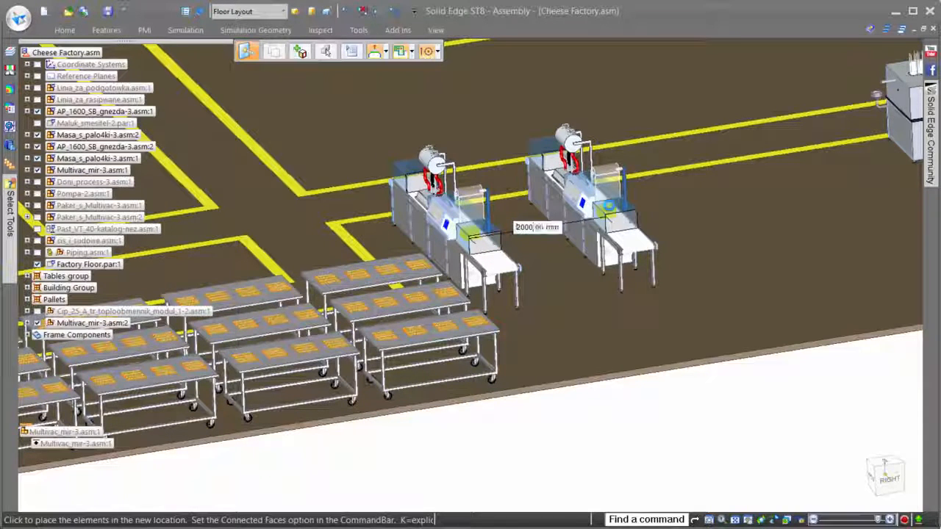
{"action": "key", "text": "Return"}
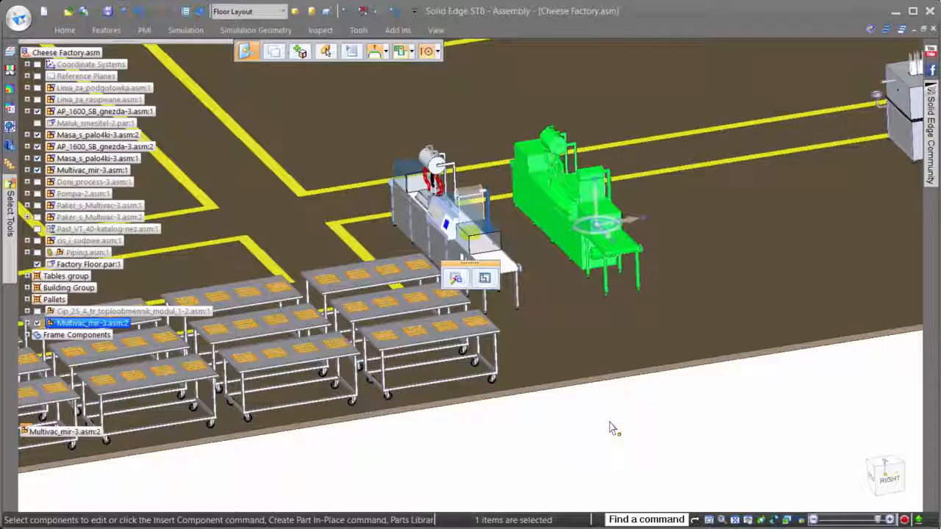
Step: Copy both Multivac_mir-3 machines together 4000 mm along the same direction to extend the row
{"action": "left_click", "coordinate": [110, 170], "text": "ctrl"}
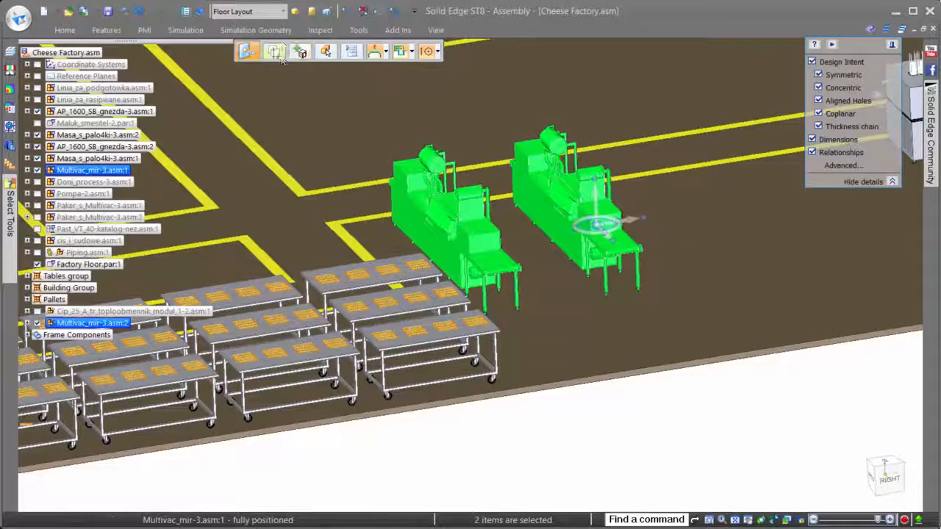
{"action": "left_click", "coordinate": [640, 226]}
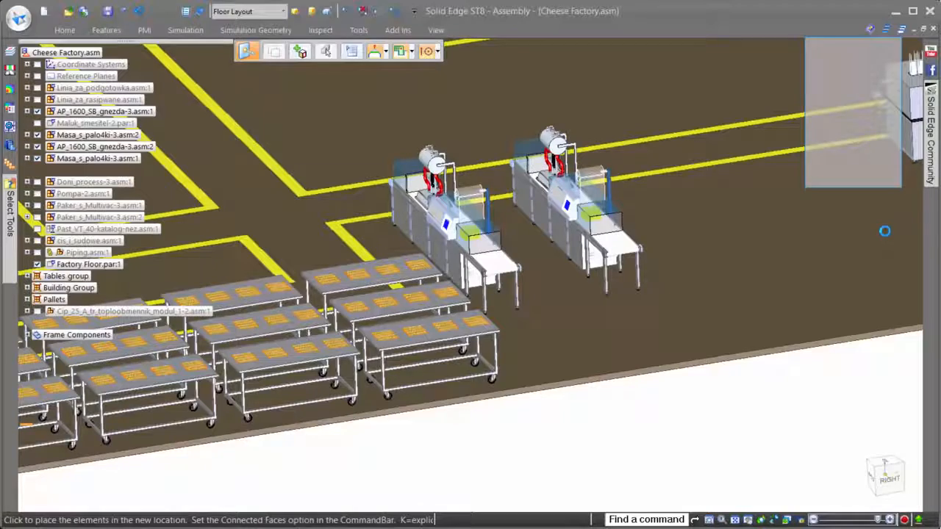
{"action": "type", "text": "4000.00"}
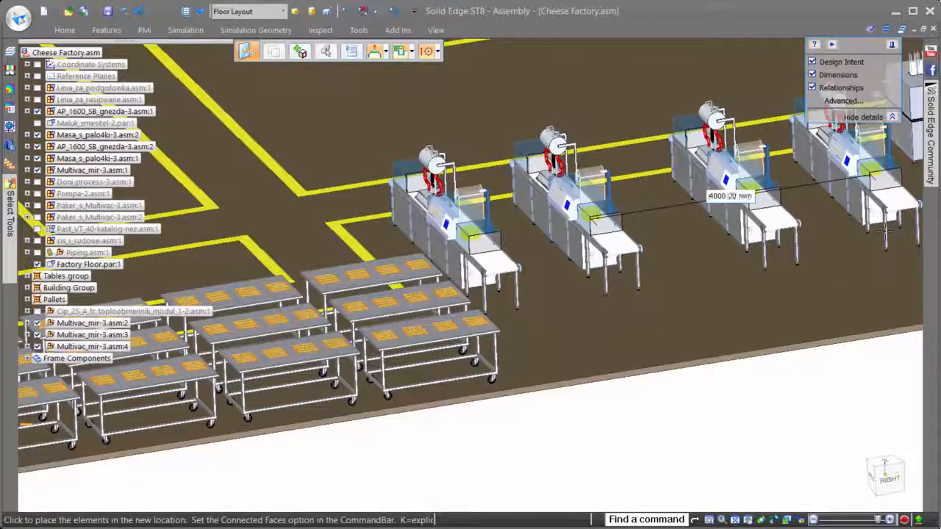
{"action": "left_click", "coordinate": [886, 231]}
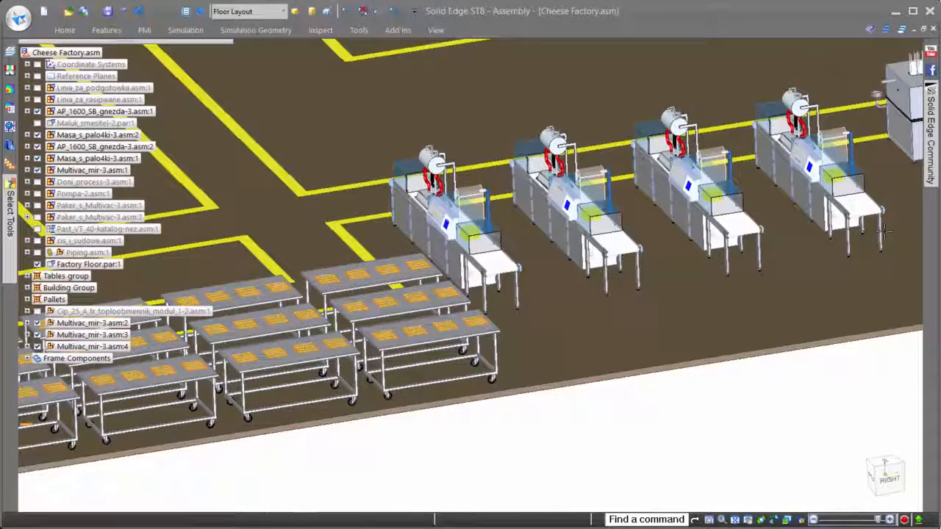
Step: Clear the selection, hide the Factory Floor part, and show the rest of the factory equipment
{"action": "left_click", "coordinate": [660, 454]}
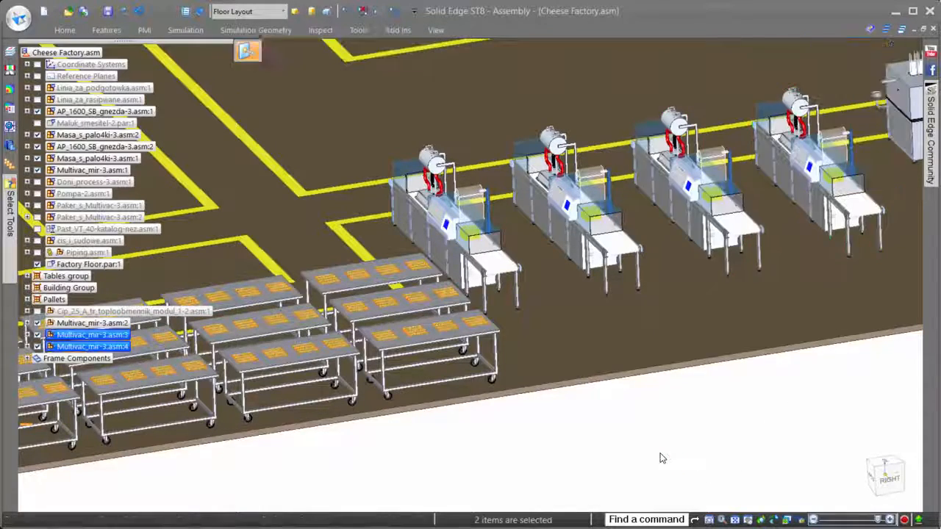
{"action": "scroll", "coordinate": [660, 454], "scroll_direction": "down", "scroll_amount": 2}
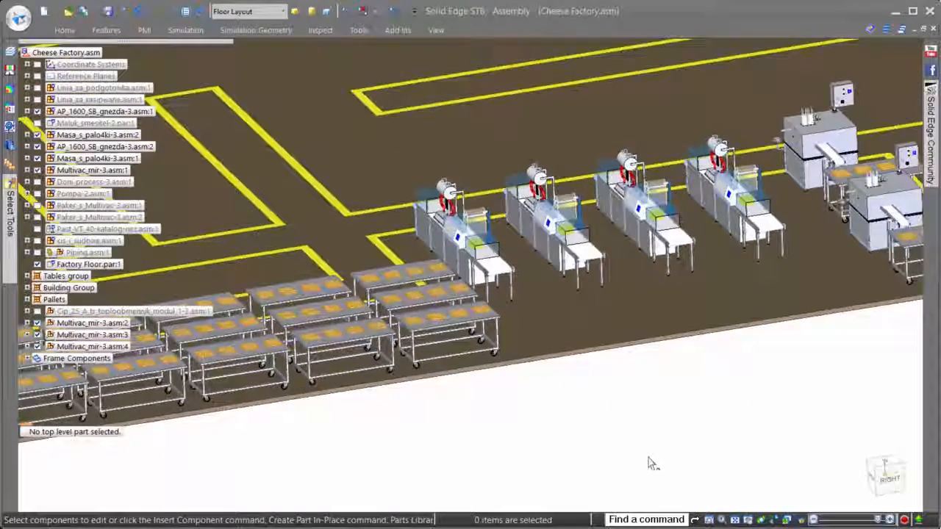
{"action": "left_click", "coordinate": [38, 264]}
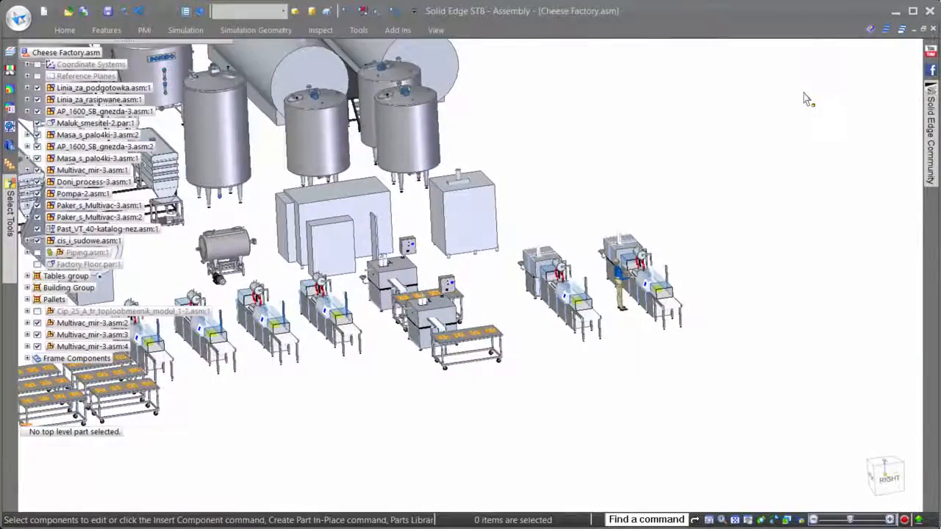
Step: Open the Component Tracker and locate the tracked Vrata-3.par door on the bottling machines' control cabinets in the model
{"action": "left_click", "coordinate": [358, 29]}
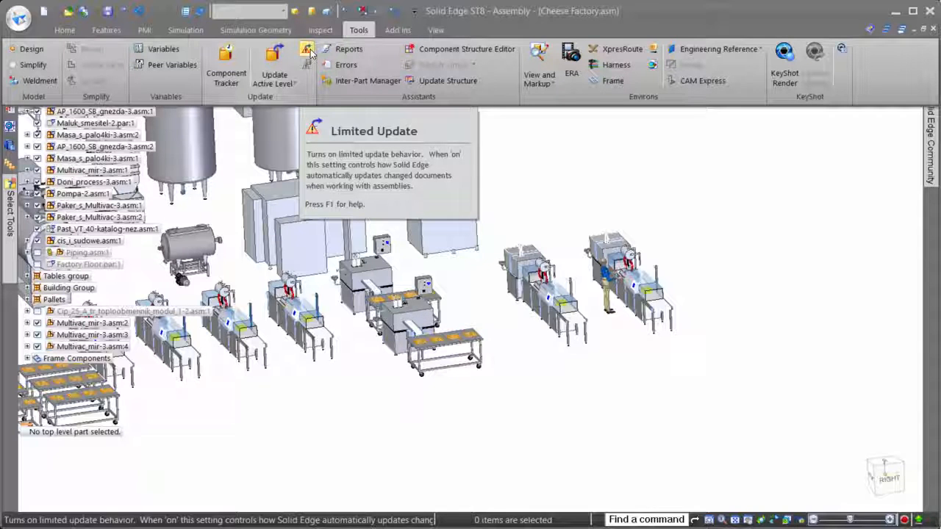
{"action": "left_click", "coordinate": [236, 61]}
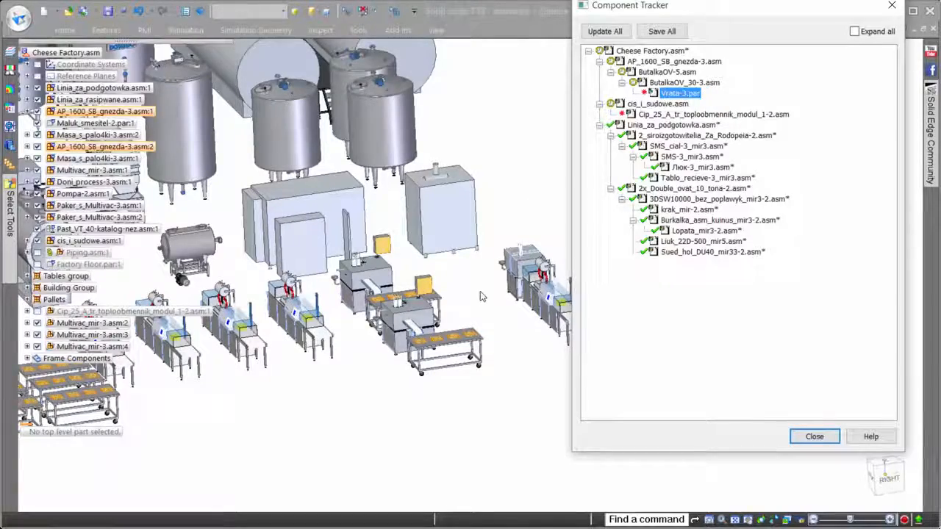
{"action": "scroll", "coordinate": [481, 294], "scroll_direction": "up", "scroll_amount": 6}
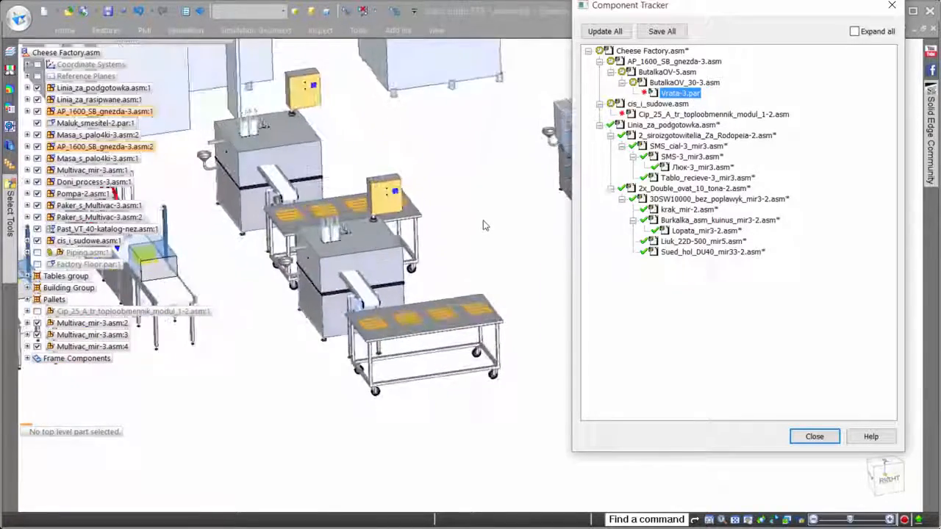
{"action": "scroll", "coordinate": [484, 225], "scroll_direction": "up", "scroll_amount": 8}
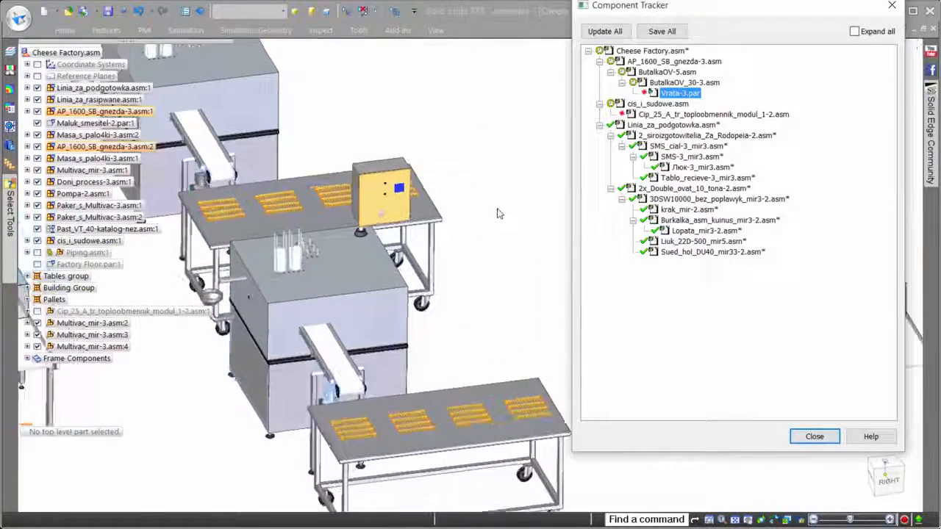
{"action": "scroll", "coordinate": [497, 213], "scroll_direction": "up", "scroll_amount": 8}
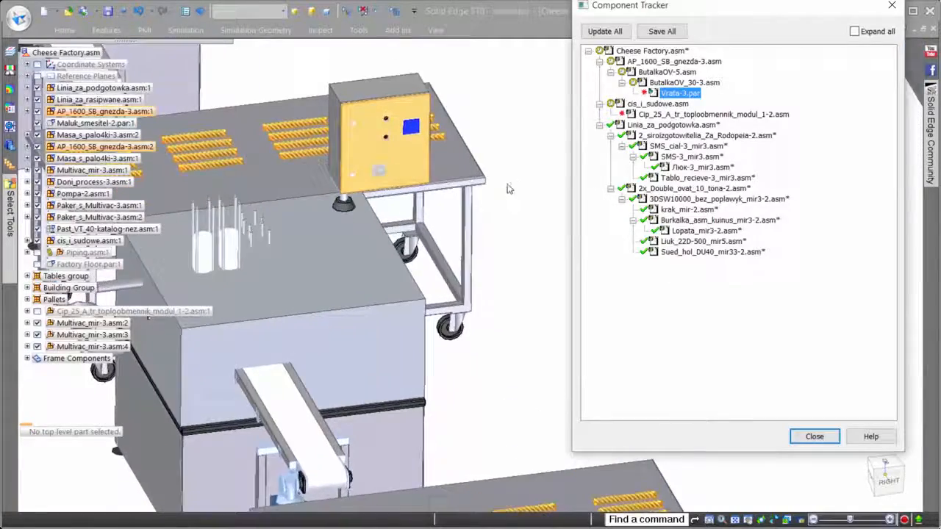
{"action": "scroll", "coordinate": [507, 189], "scroll_direction": "up", "scroll_amount": 8}
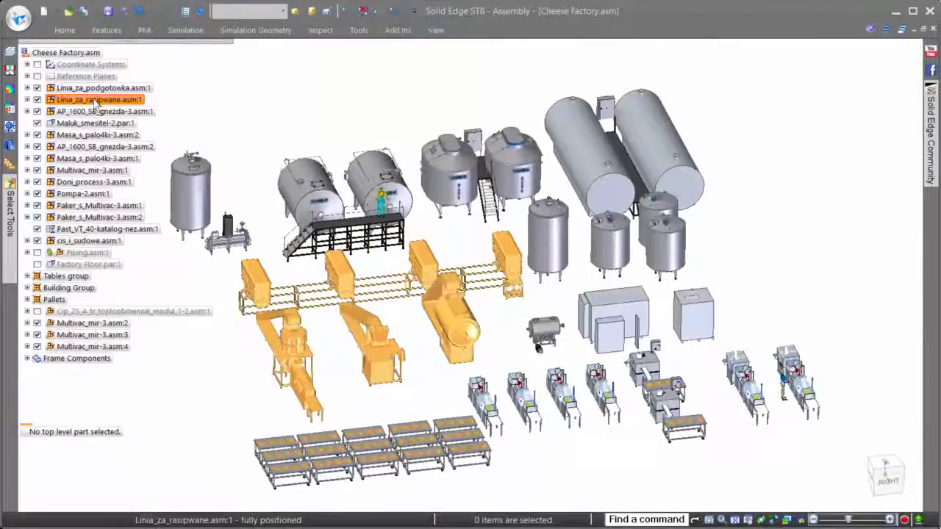
Step: Create a drawing of the Linia_za_rasipwane.asm:1 subassembly and place its top view on the sheet at 1:50 scale
{"action": "left_click", "coordinate": [94, 100]}
{"action": "right_click", "coordinate": [94, 102]}
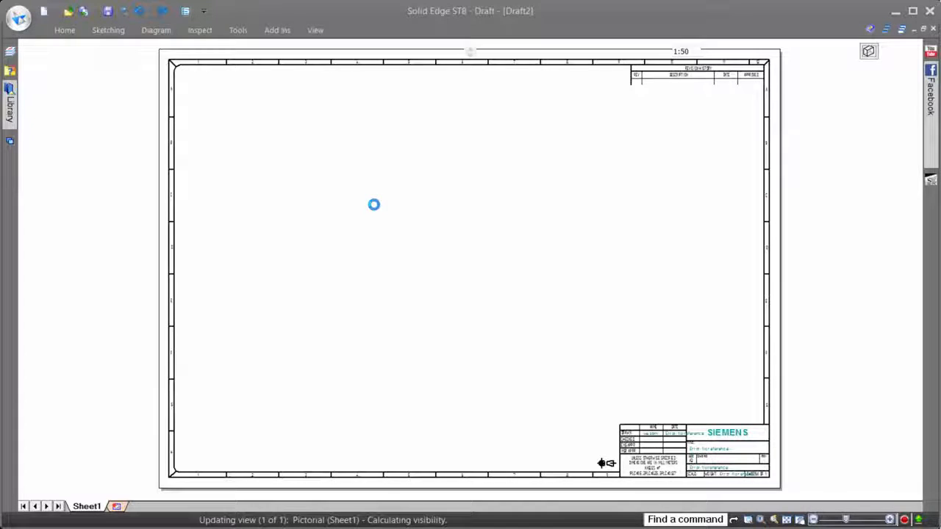
{"action": "left_click", "coordinate": [592, 52]}
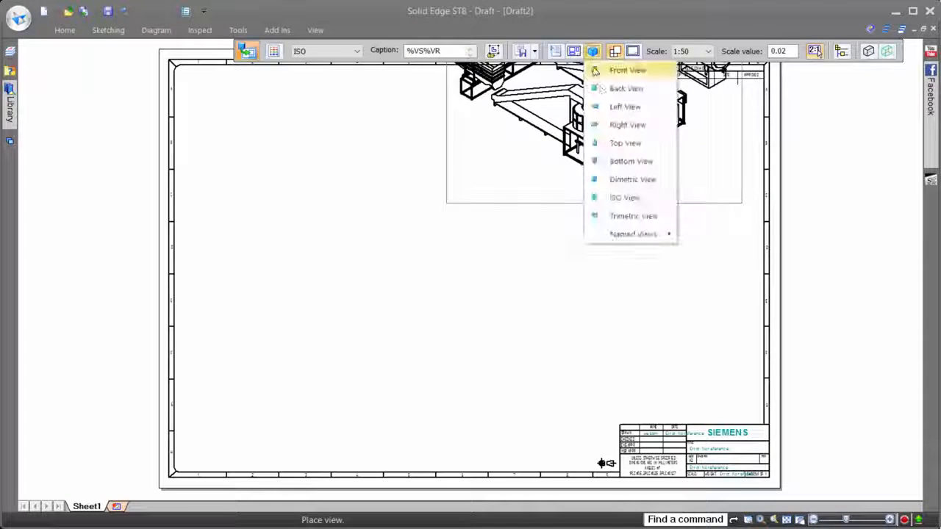
{"action": "left_click", "coordinate": [621, 143]}
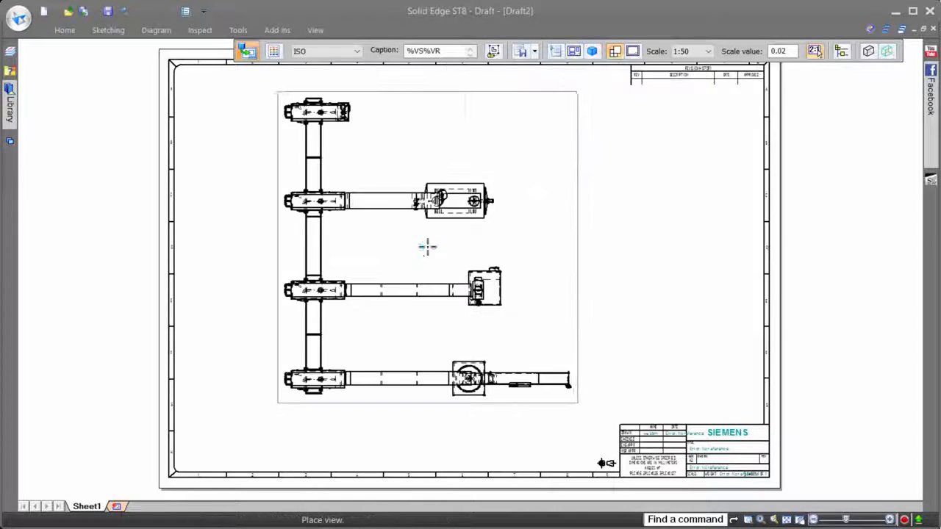
{"action": "left_click", "coordinate": [391, 273]}
{"action": "key", "text": "Escape"}
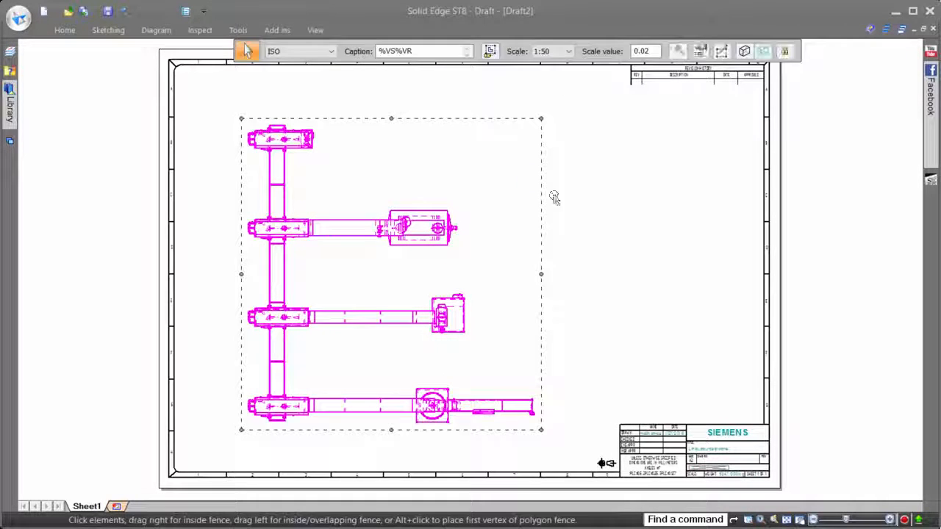
Step: Place an MM STD parts list with automatic balloons for the top view in the open area beside it
{"action": "left_click", "coordinate": [556, 198]}
{"action": "right_click_drag", "start_coordinate": [606, 212], "coordinate": [608, 163]}
{"action": "left_click", "coordinate": [473, 187]}
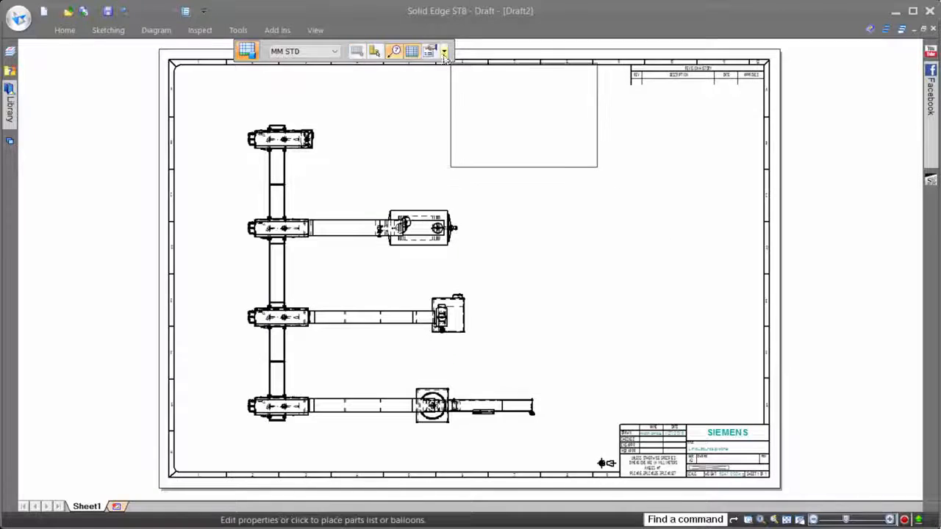
{"action": "scroll", "coordinate": [612, 304], "scroll_direction": "up", "scroll_amount": 4}
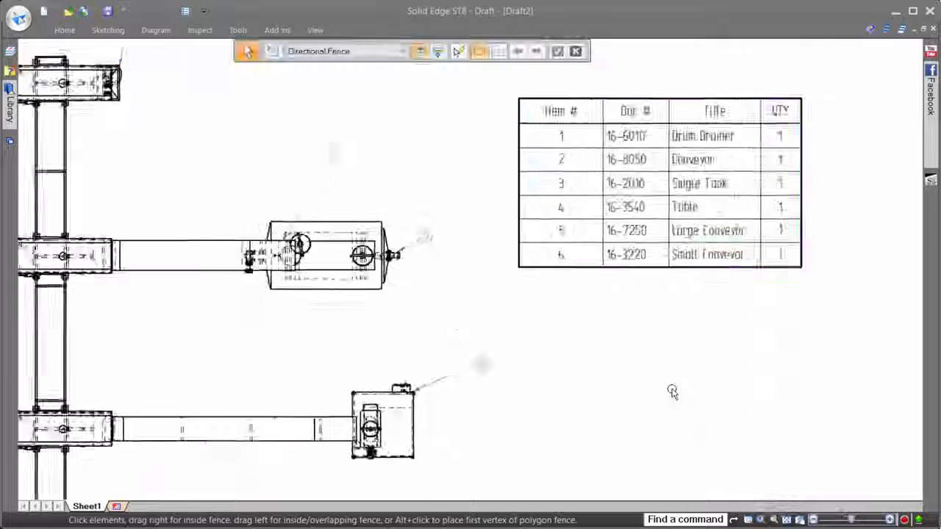
Step: Add stacked vertical dimensions from the upper end of the main line to each of the lower branches
{"action": "scroll", "coordinate": [661, 374], "scroll_direction": "down", "scroll_amount": 1}
{"action": "right_click_drag", "start_coordinate": [652, 360], "coordinate": [598, 361]}
{"action": "left_click", "coordinate": [179, 122]}
{"action": "left_click", "coordinate": [181, 256]}
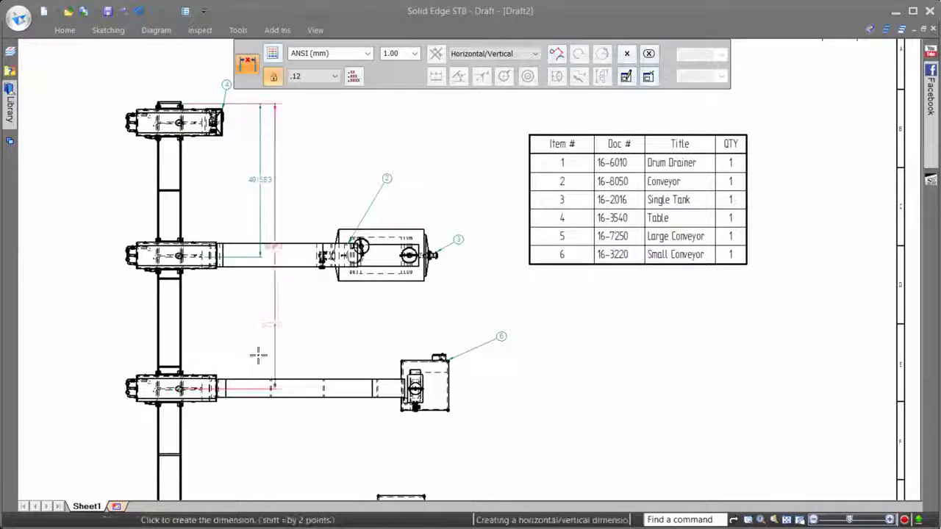
{"action": "middle_click_drag", "start_coordinate": [260, 428], "coordinate": [267, 359]}
{"action": "left_click", "coordinate": [187, 452]}
Step: Dimension the lowest branch's square frame height, its circular table's radius and diameter, and the small rectangular unit beneath the conveyor
{"action": "scroll", "coordinate": [584, 437], "scroll_direction": "up", "scroll_amount": 4}
{"action": "middle_click_drag", "start_coordinate": [585, 437], "coordinate": [719, 279]}
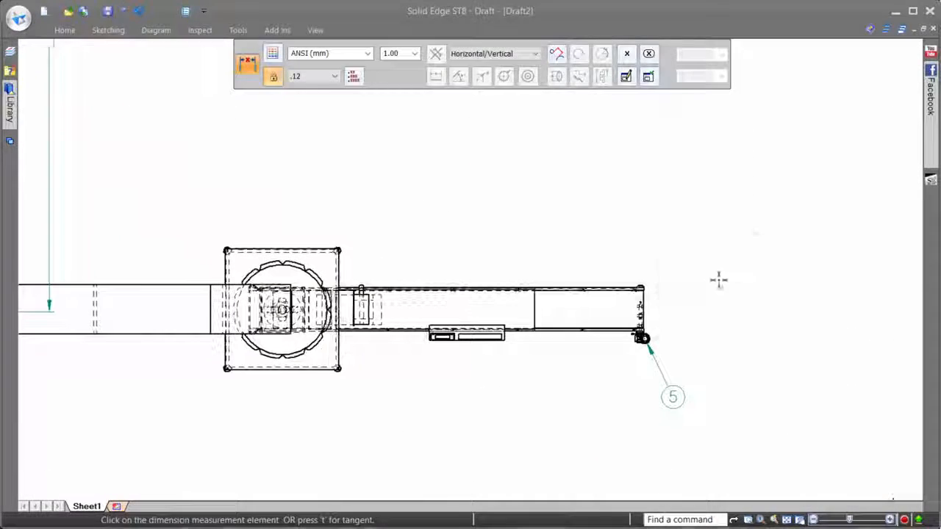
{"action": "right_click_drag", "start_coordinate": [719, 280], "coordinate": [689, 252]}
{"action": "left_click", "coordinate": [225, 266]}
{"action": "left_click", "coordinate": [172, 270]}
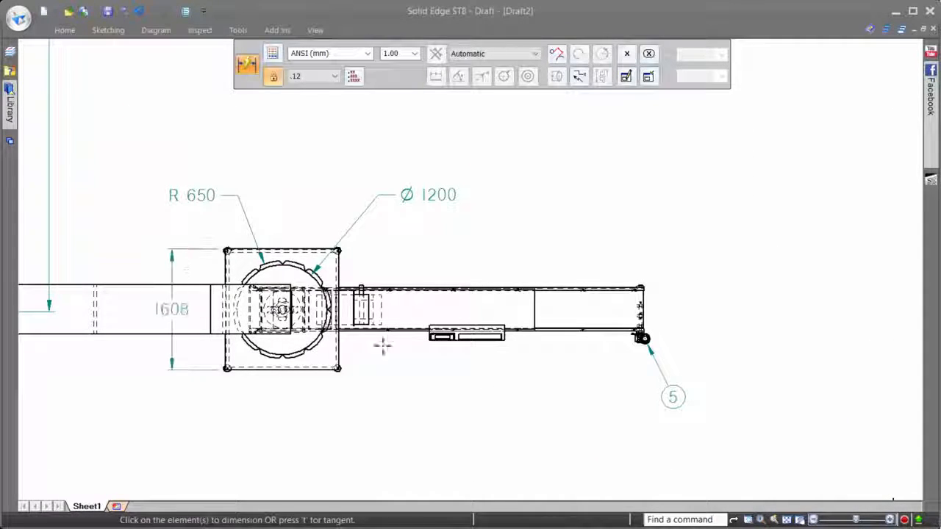
{"action": "left_click", "coordinate": [517, 340]}
{"action": "left_click", "coordinate": [471, 397]}
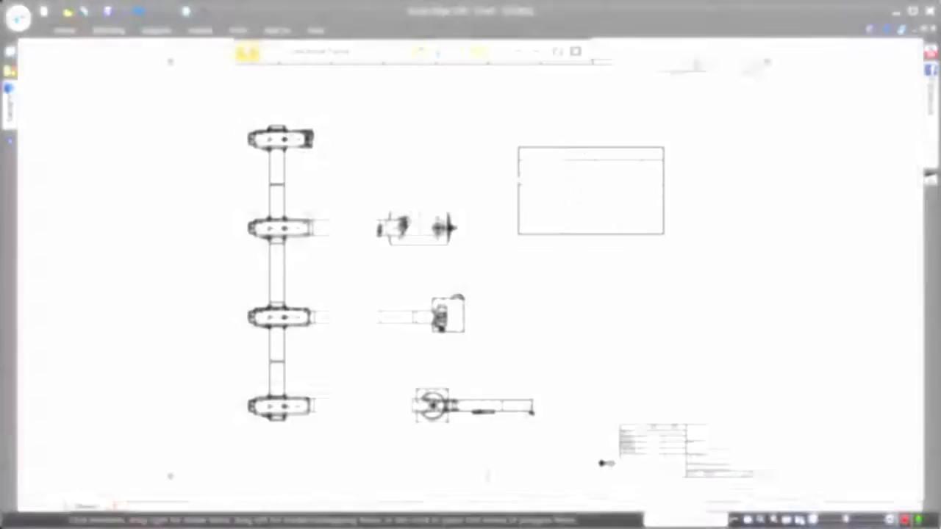